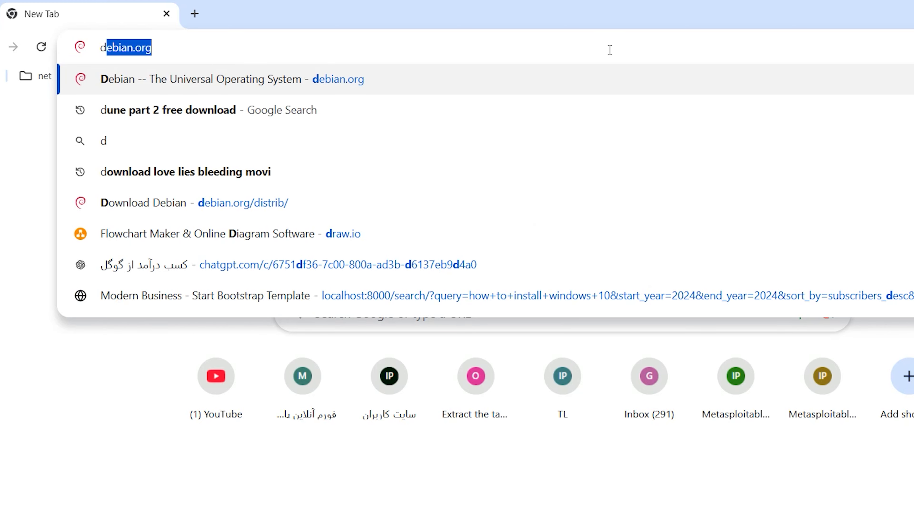
Open debian.org and go through its further software links to the Download Debian page
type("ebian.org")
key("Return")
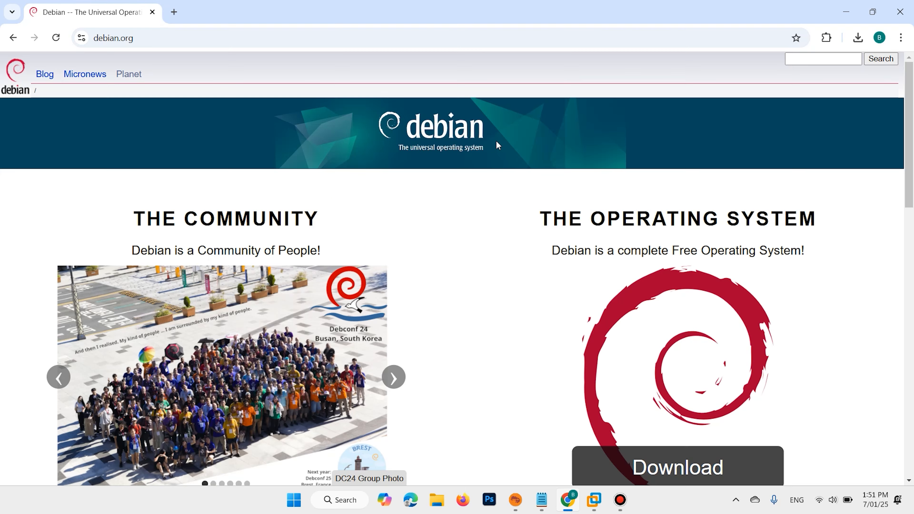
scroll(497, 146, "down", 10)
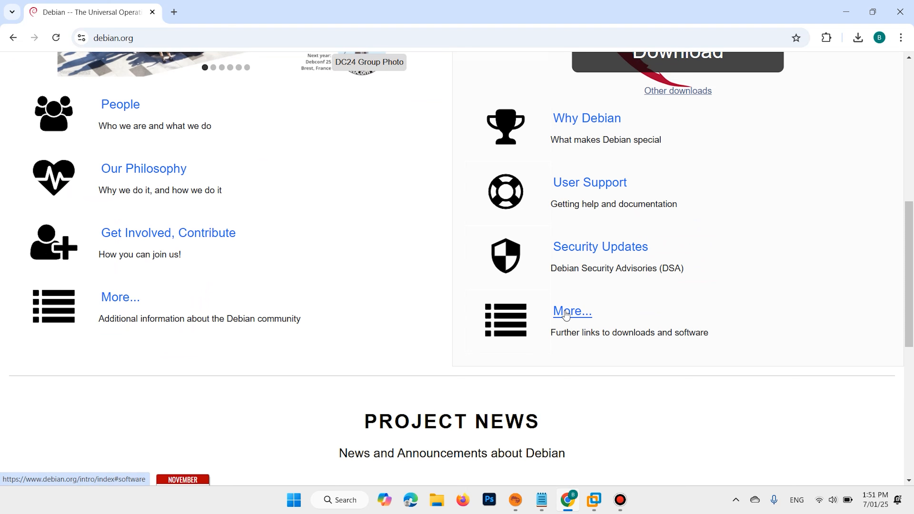
left_click(565, 314)
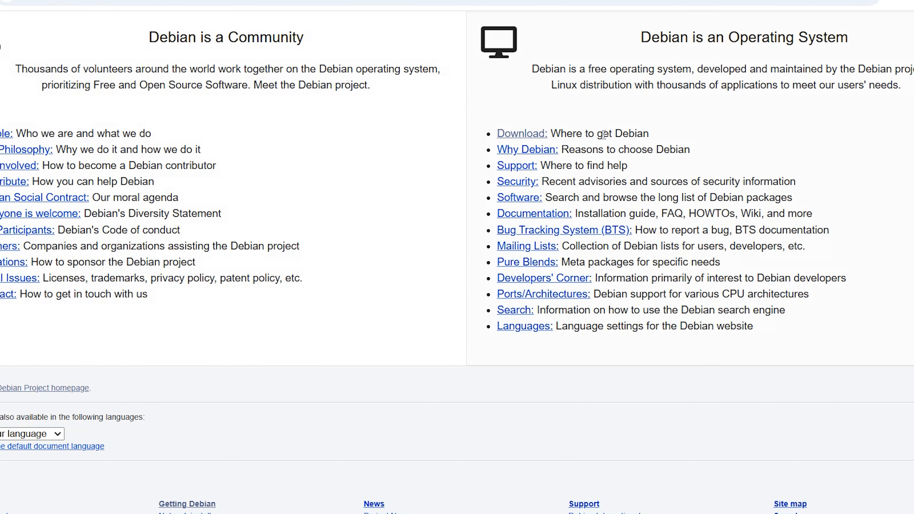
left_click(518, 134)
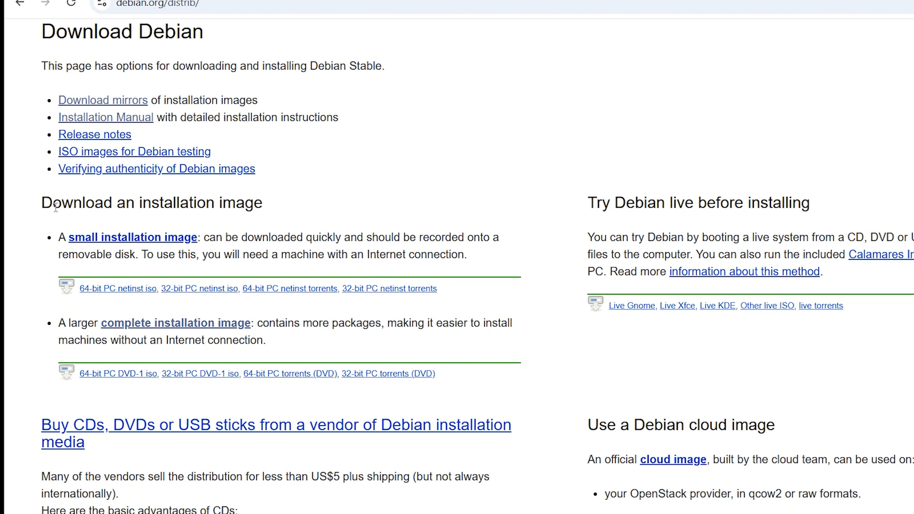
Examine the small and complete installation image options under the installation image heading on the Download Debian page
left_click_drag(37, 204, 82, 222)
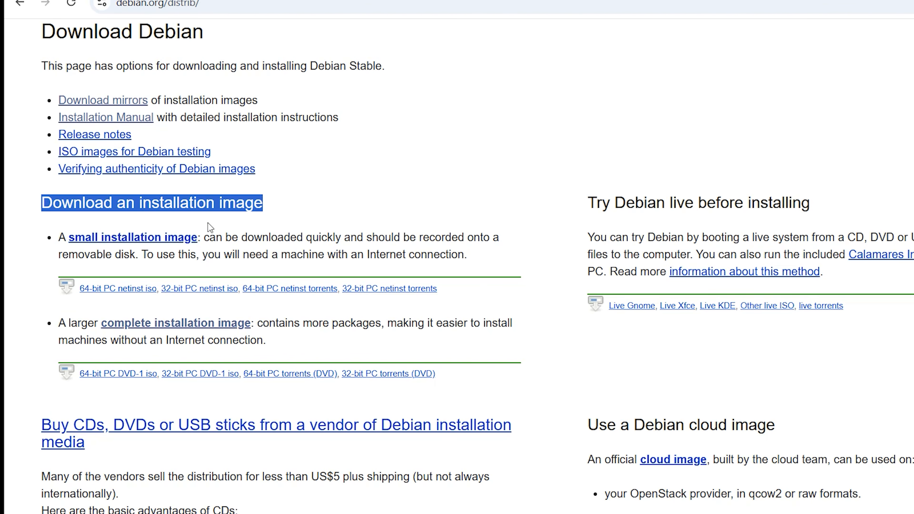
left_click(279, 213)
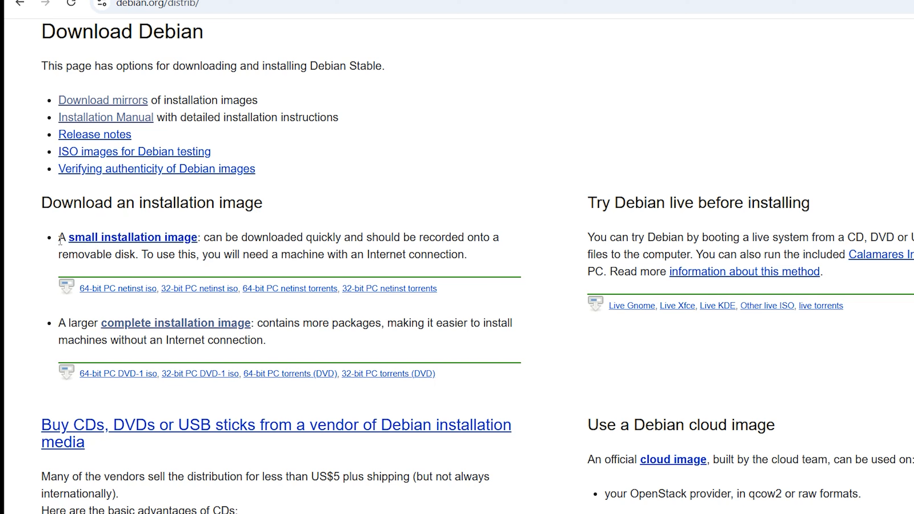
left_click_drag(59, 238, 201, 238)
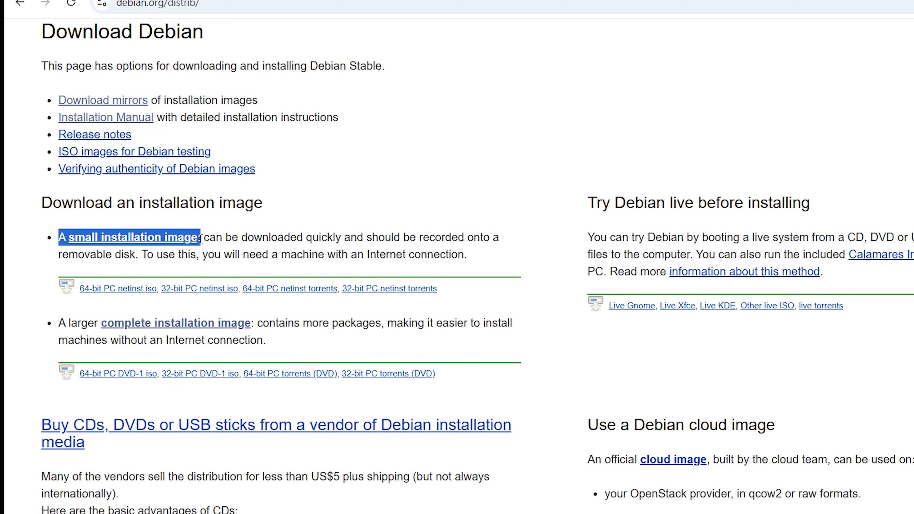
left_click(43, 305)
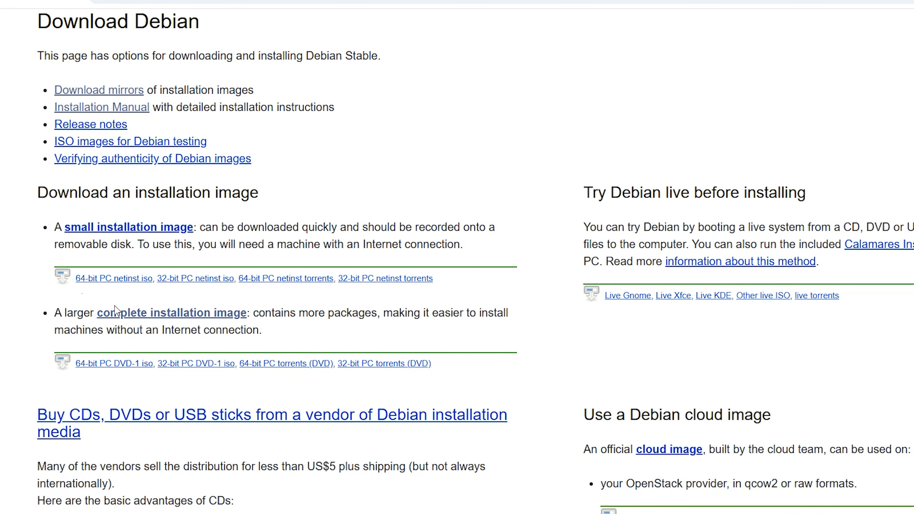
left_click_drag(58, 320, 249, 314)
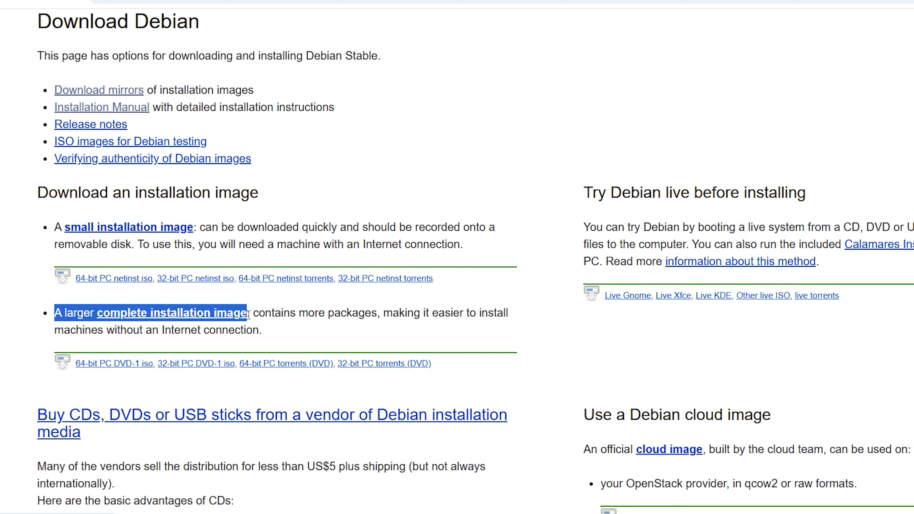
left_click(364, 191)
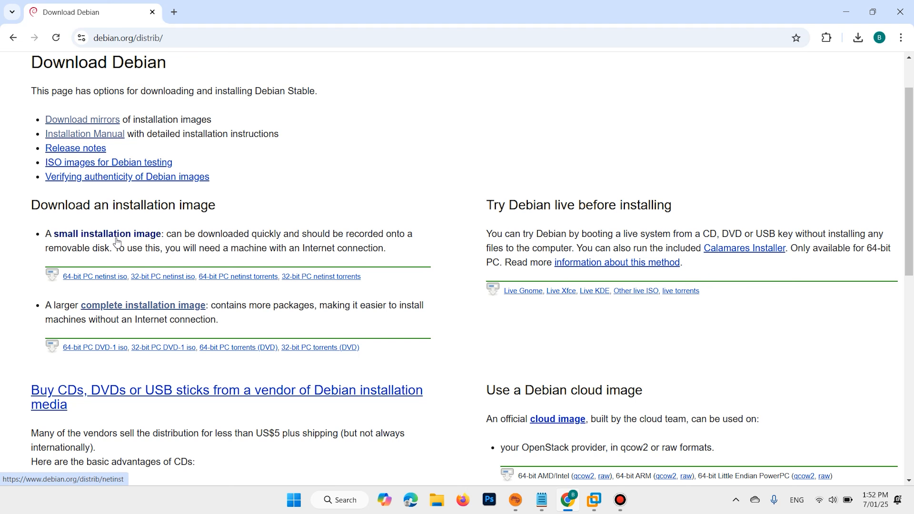
scroll(120, 234, "down", 2)
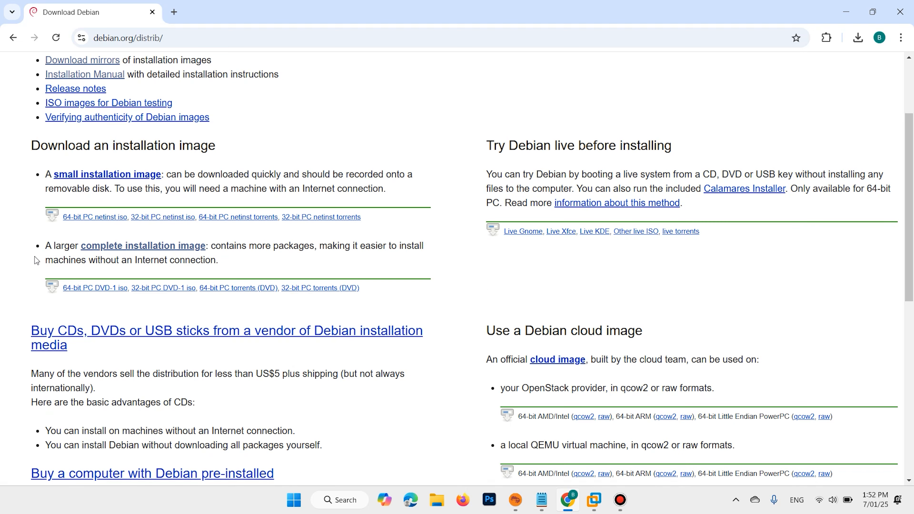
left_click_drag(43, 247, 207, 248)
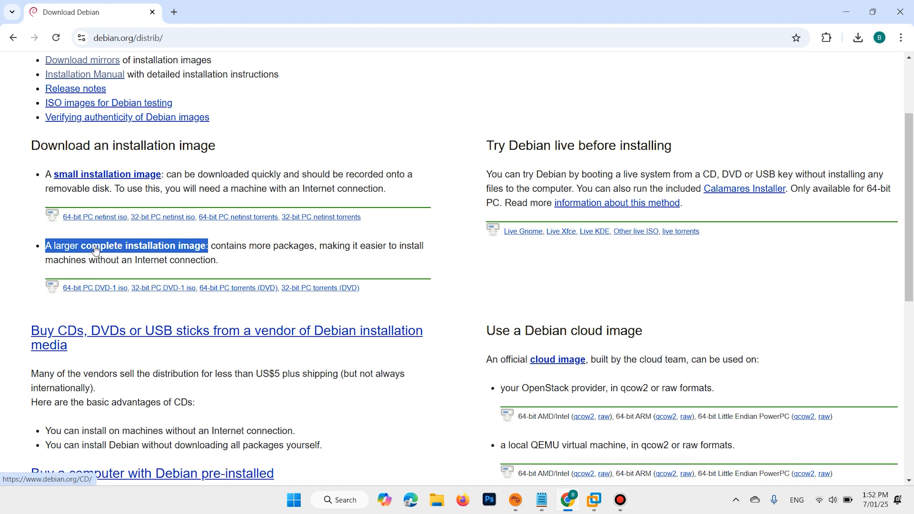
left_click(29, 258)
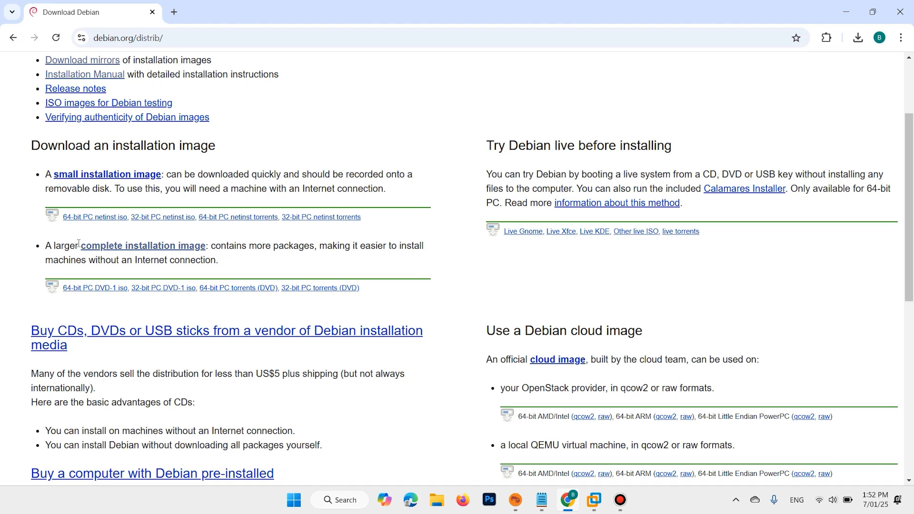
Open the complete installation image's HTTP downloads and go to the amd64 DVD/USB images of the stable release
left_click(121, 249)
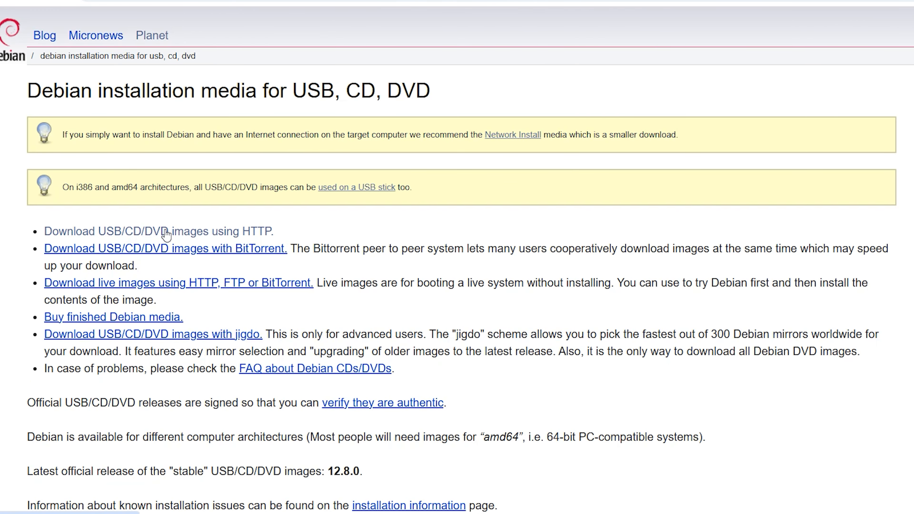
left_click(243, 232)
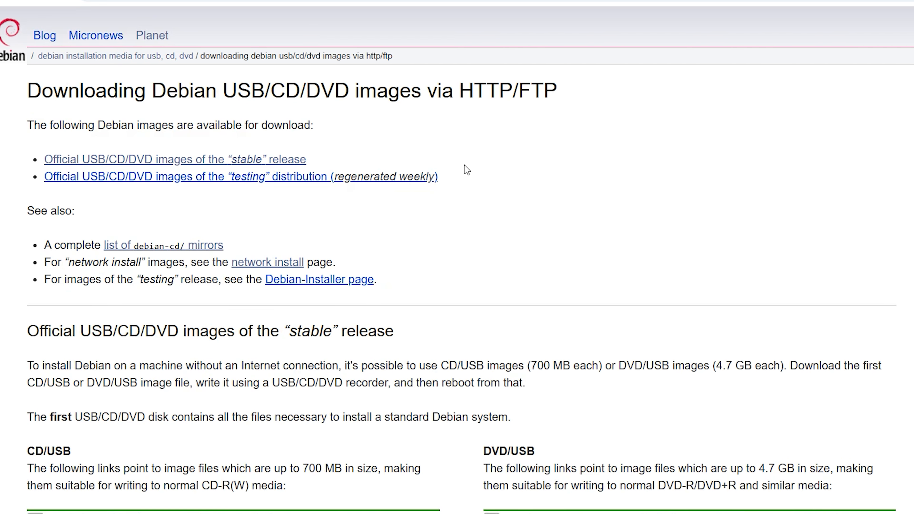
scroll(467, 170, "down", 5)
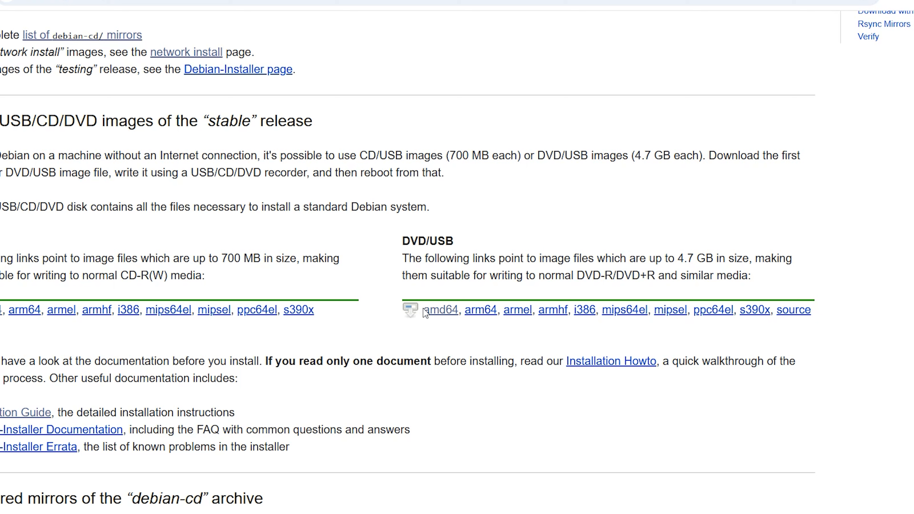
left_click_drag(439, 310, 464, 311)
left_click(439, 312)
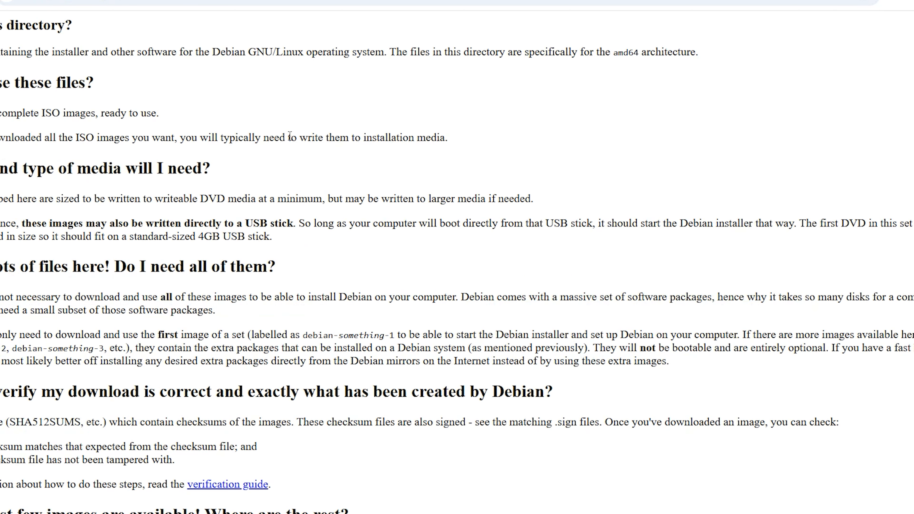
Start downloading debian-12.8.0-amd64-DVD-1.iso and cancel the download
scroll(288, 128, "down", 8)
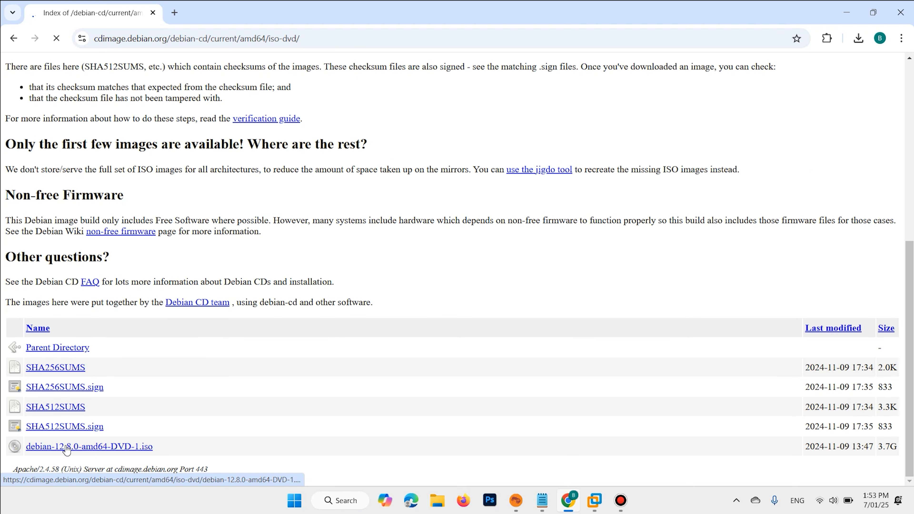
left_click(77, 439)
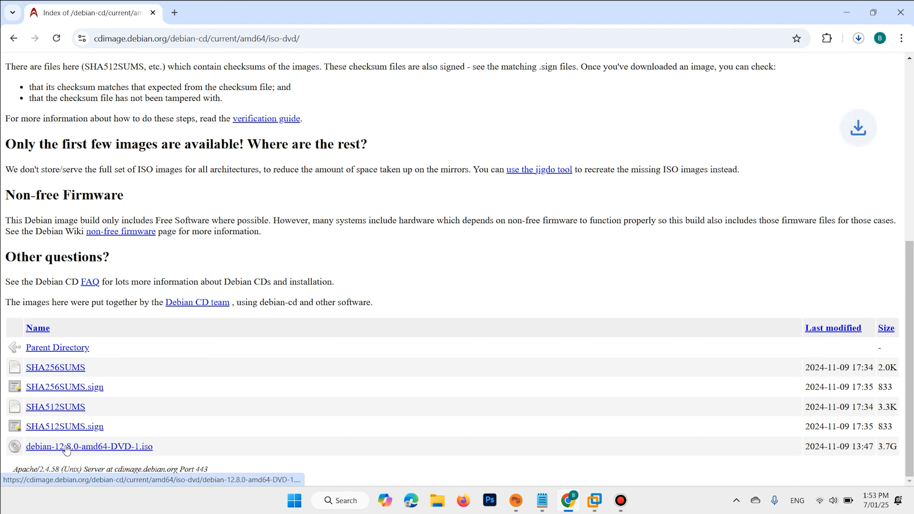
left_click(858, 38)
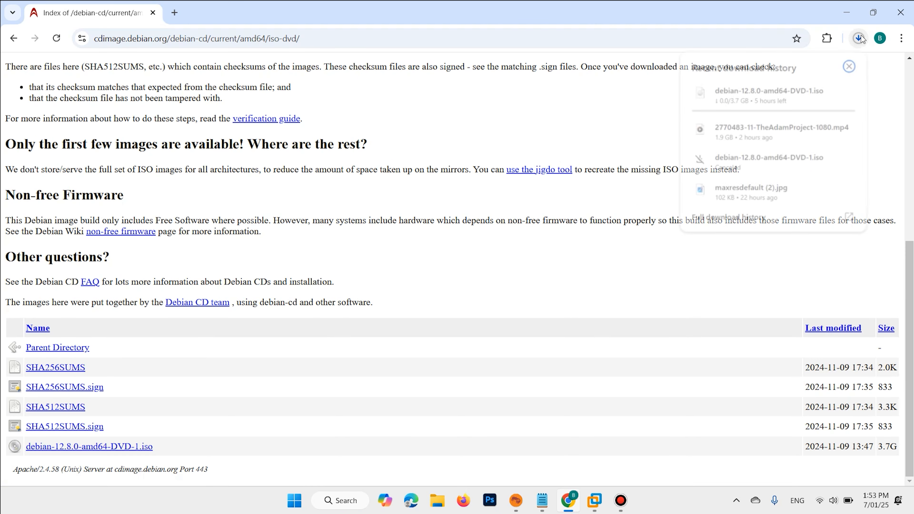
Search for "balena etcher download" in a new tab, open the official balenaEtcher site, accept all cookies and go to its download list
left_click(174, 13)
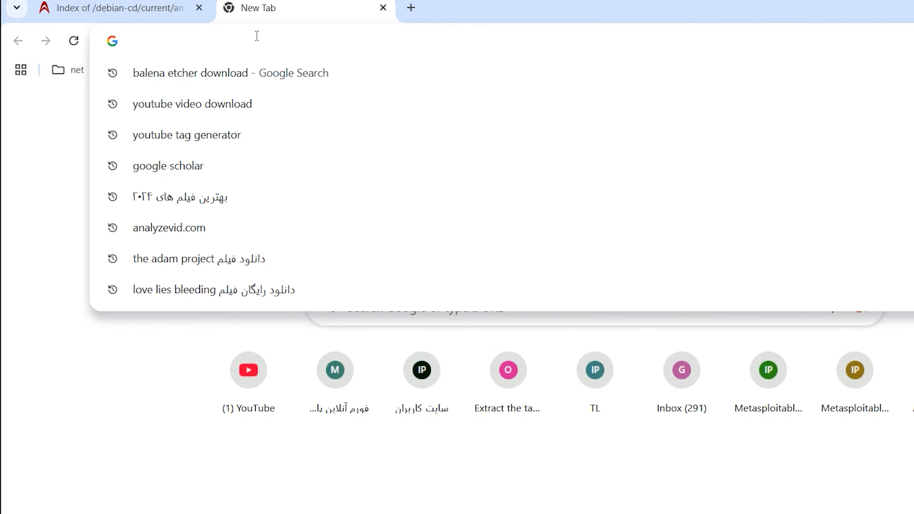
type("balena etcher download")
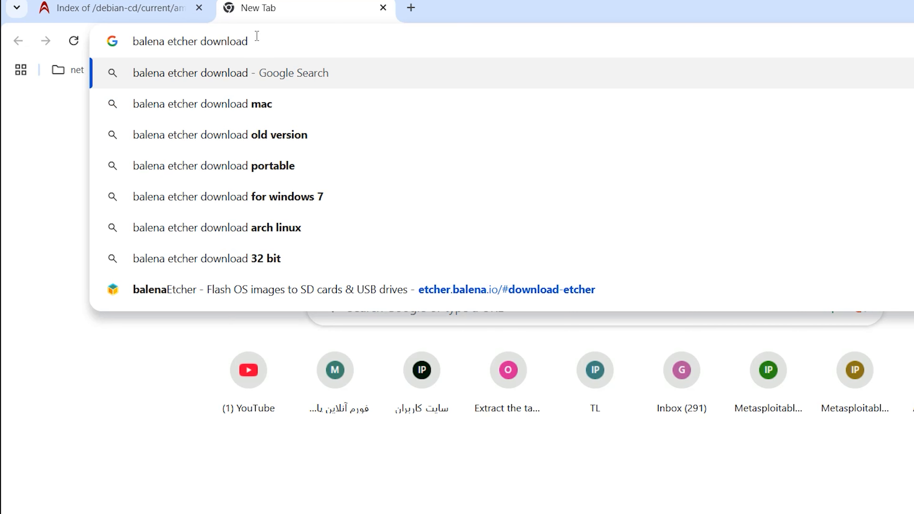
key("Return")
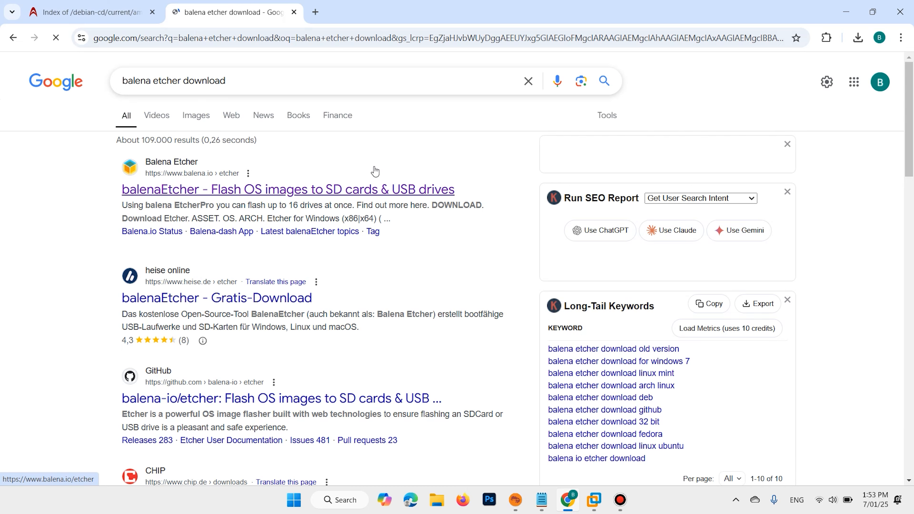
left_click(385, 184)
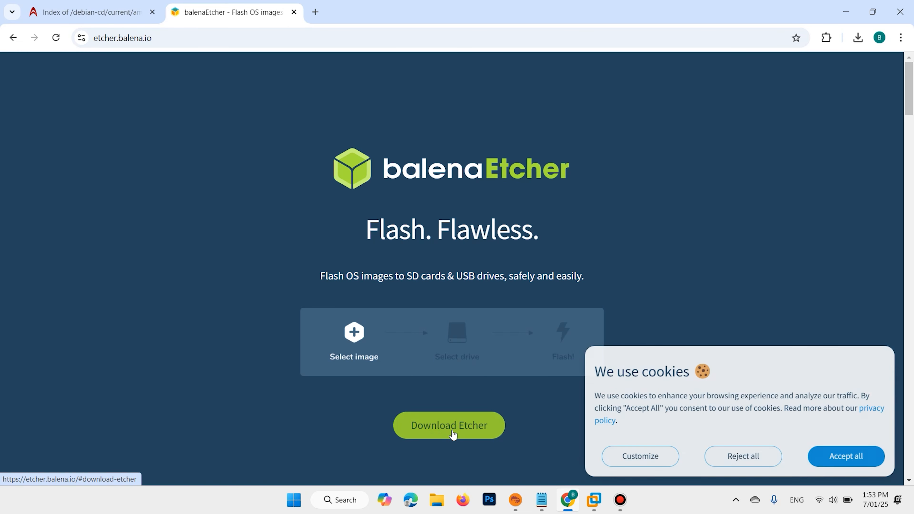
left_click(855, 456)
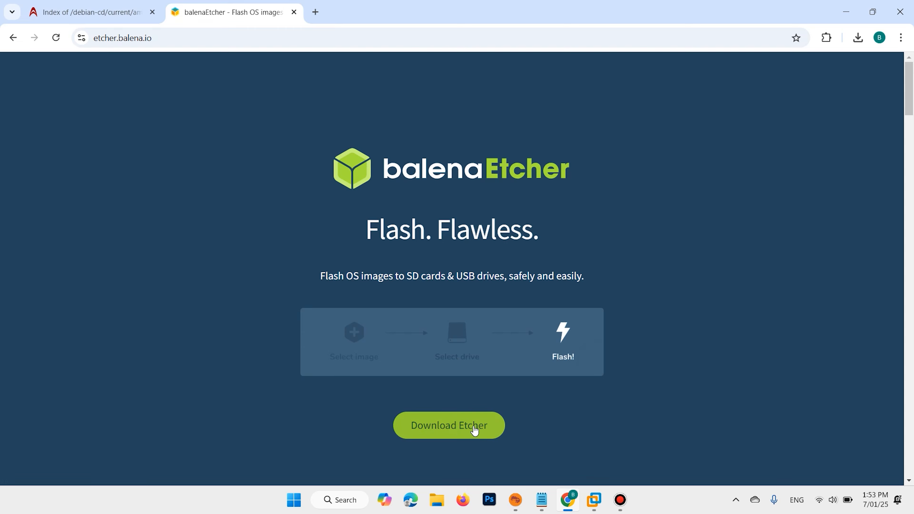
left_click(449, 426)
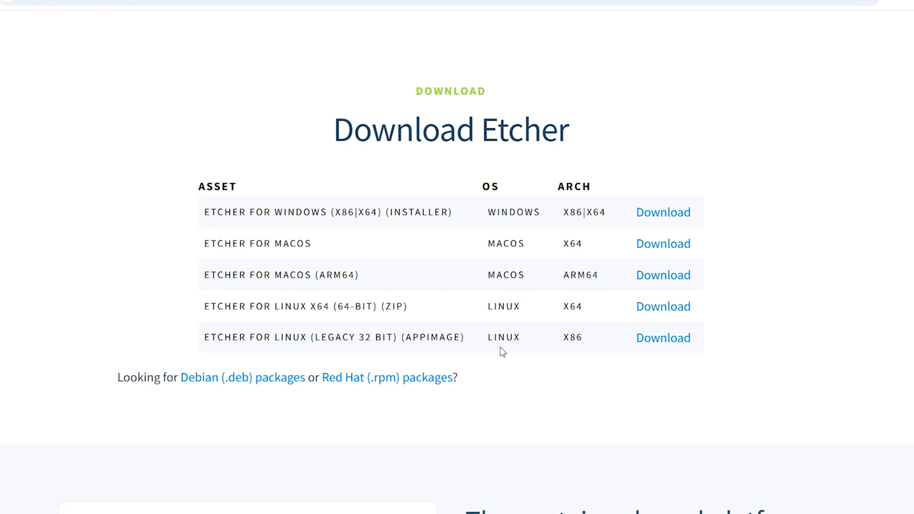
Start downloading the Etcher for Windows (x86|x64) installer and cancel the download
left_click(663, 213)
left_click(913, 1)
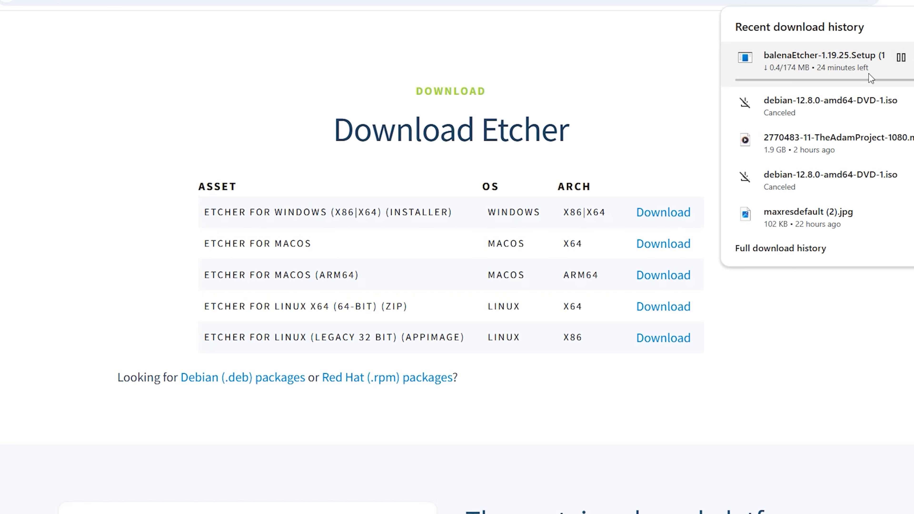
left_click(913, 58)
left_click(464, 89)
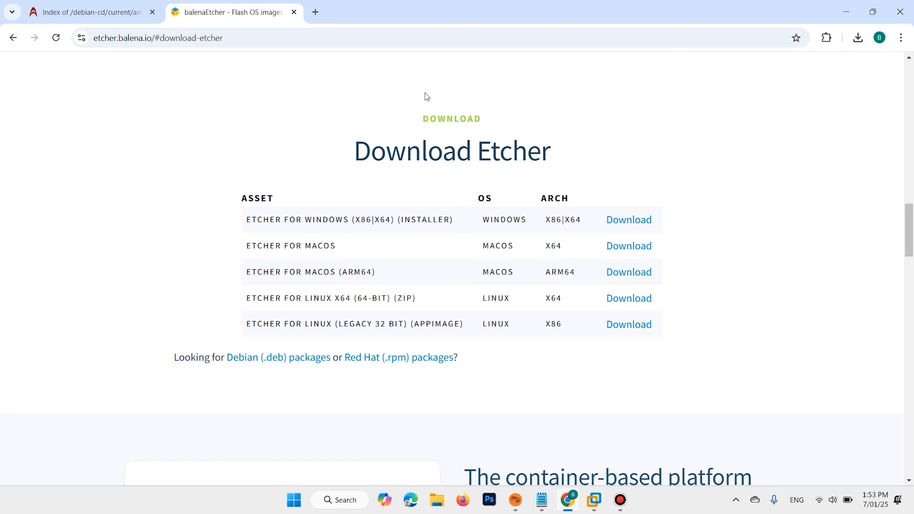
left_click_drag(343, 160, 564, 146)
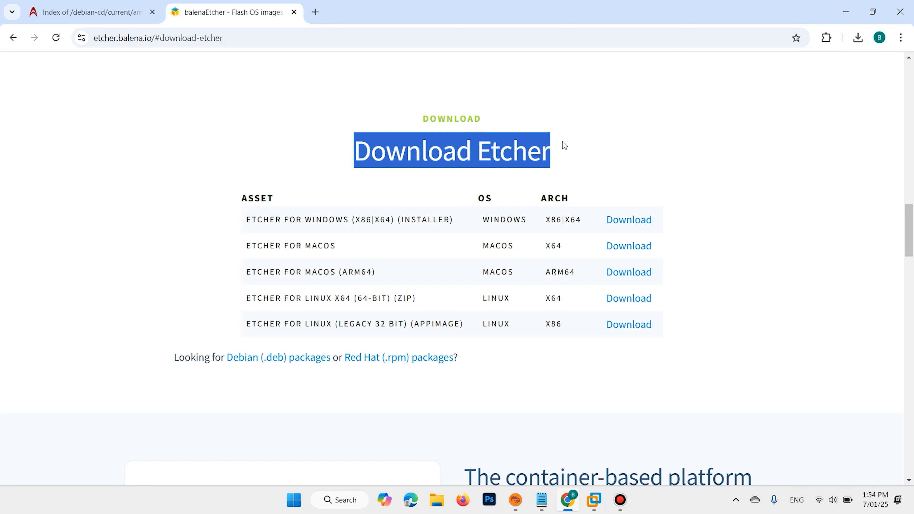
left_click(564, 145)
Enter the address rufus.ie in a new browser tab
left_click(312, 12)
left_click(324, 31)
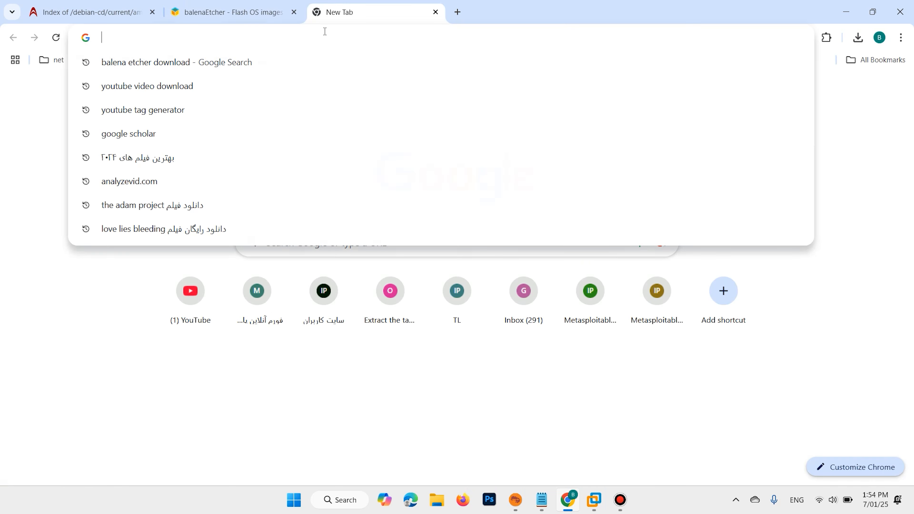
type("rufus.ie")
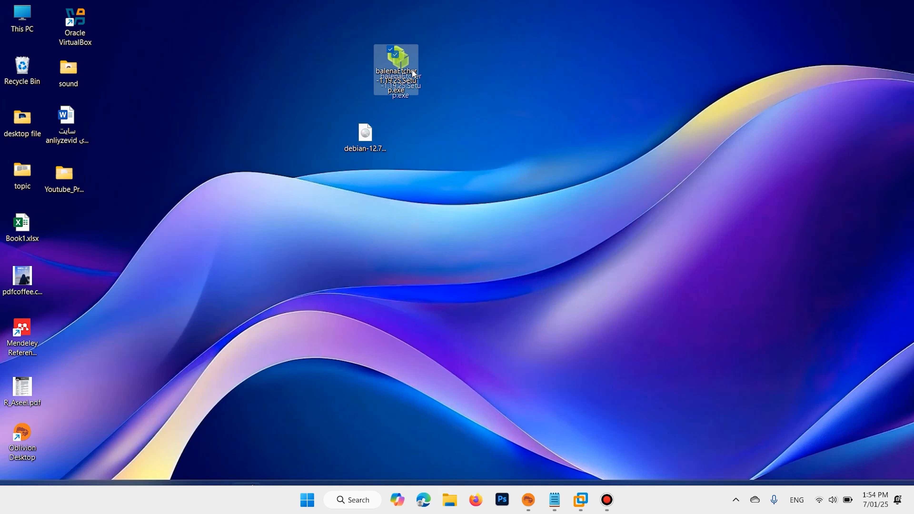
left_click_drag(412, 73, 443, 130)
left_click_drag(369, 143, 367, 122)
left_click(412, 178)
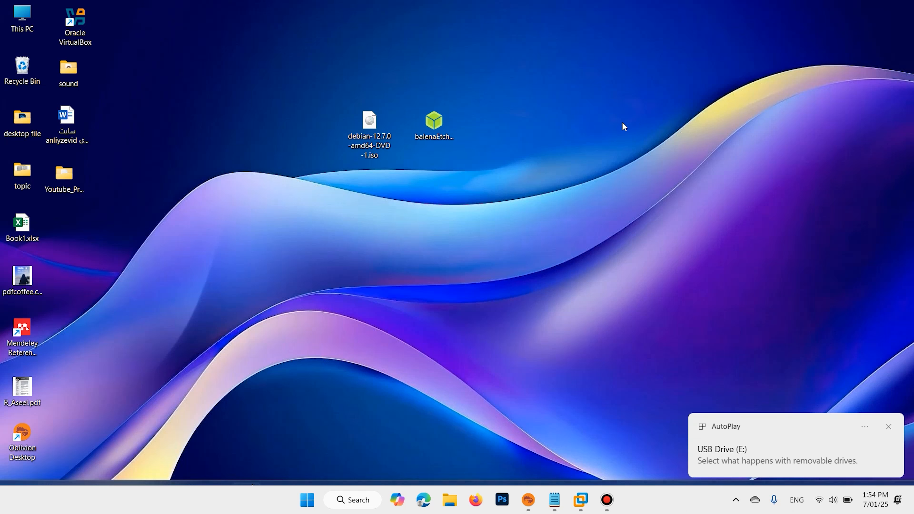
Launch balenaEtcher from its installer file and choose debian-12.7.0-amd64-DVD-1.iso from the desktop as the image to flash
left_click(446, 125)
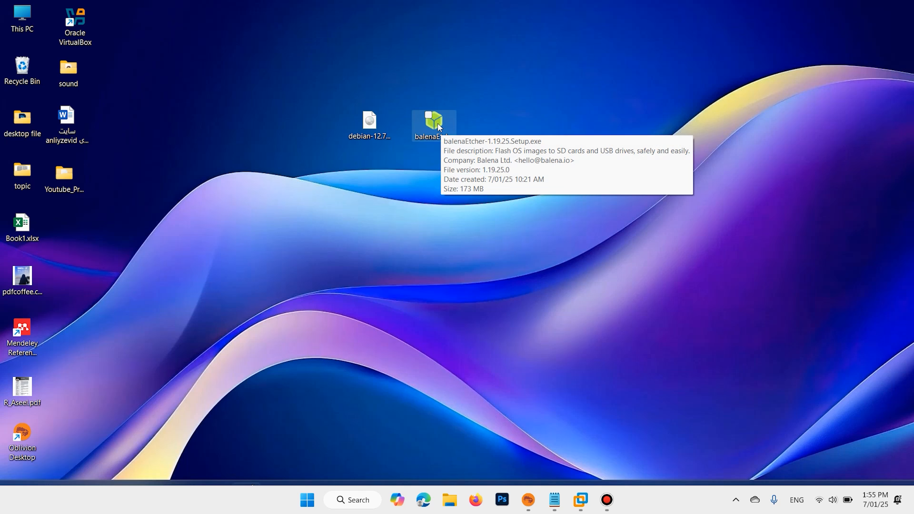
double_click(438, 123)
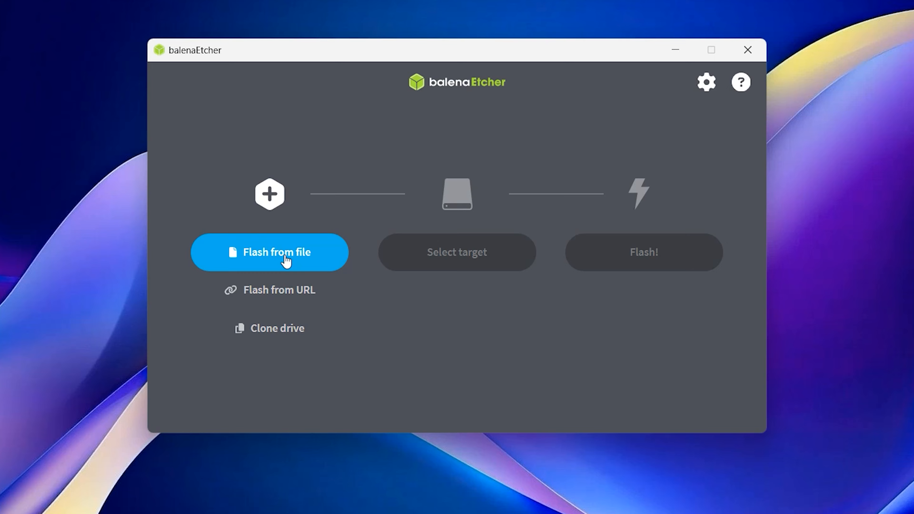
left_click(286, 260)
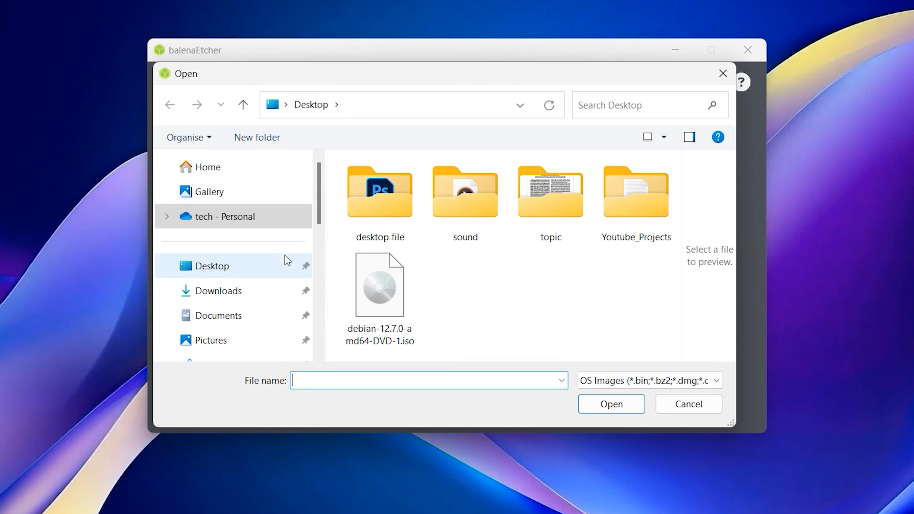
left_click(375, 296)
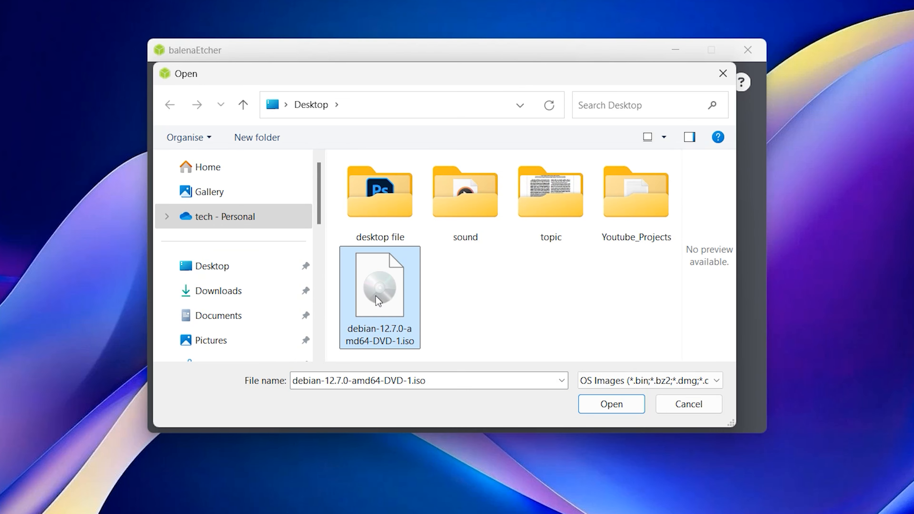
left_click(630, 402)
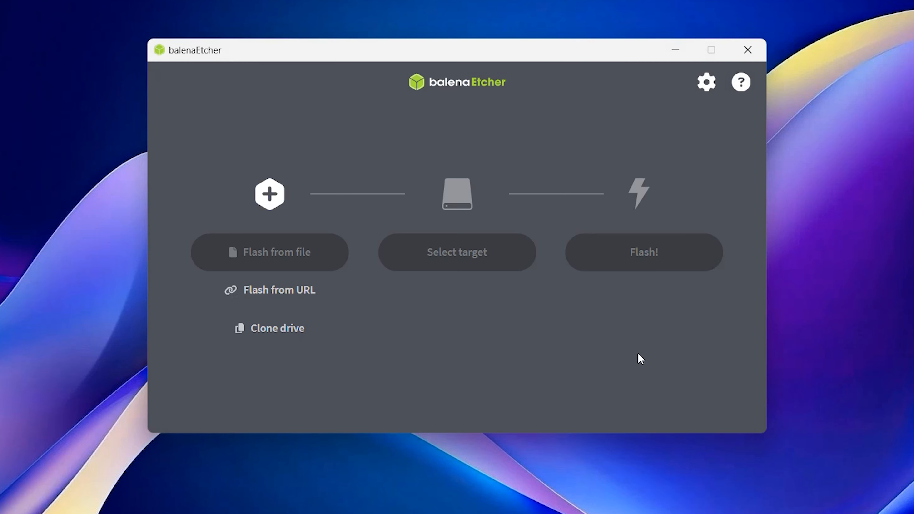
Choose the 15.9 GB USB Flash Disk USB Device as the target, flash the image to it and close balenaEtcher
left_click(460, 265)
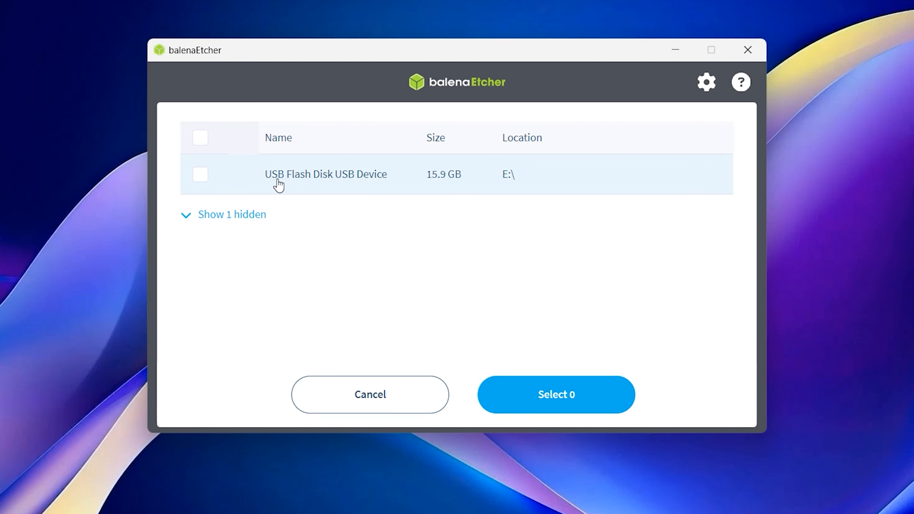
left_click(340, 184)
left_click(587, 397)
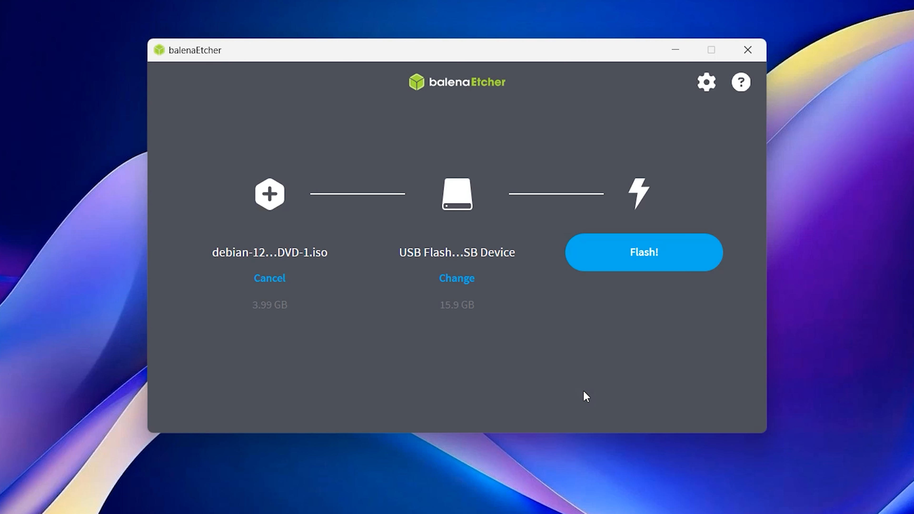
left_click(675, 252)
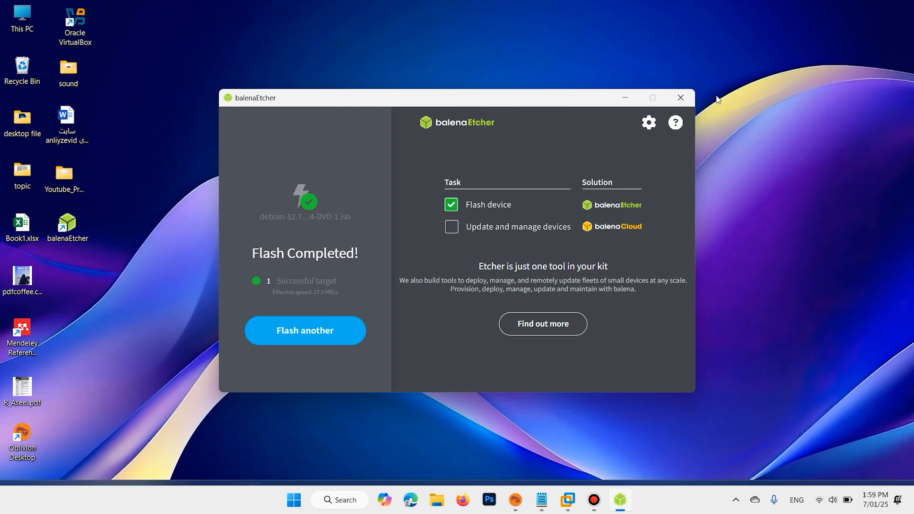
left_click(692, 98)
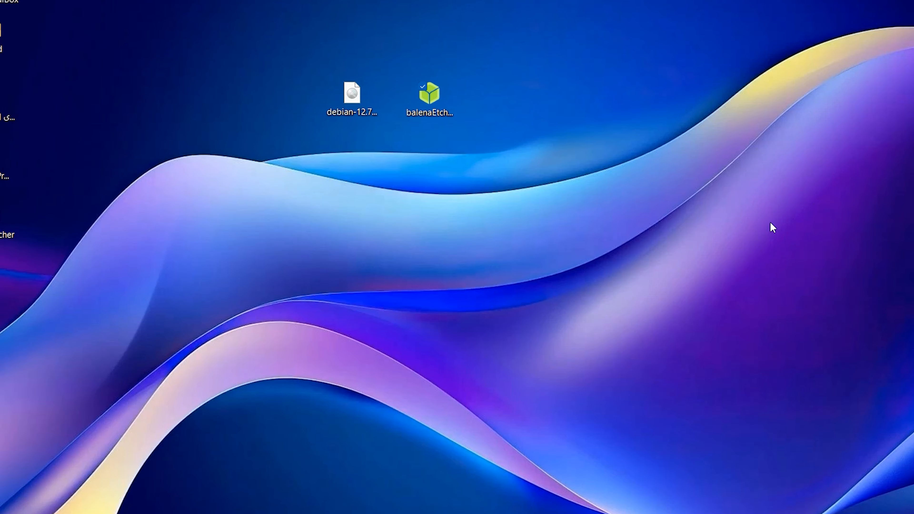
Switch to the VMware virtual machine running Windows and open Disk Management
left_click_drag(677, 262, 254, 107)
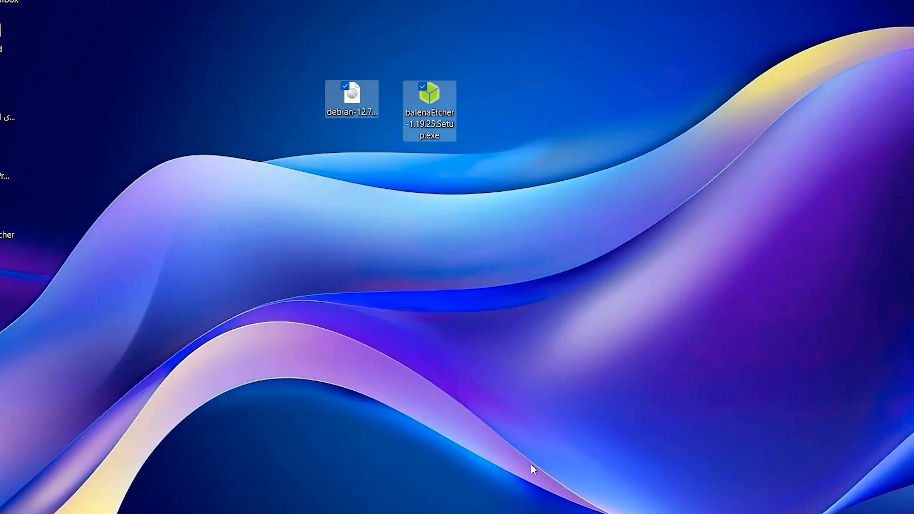
left_click(601, 513)
left_click(616, 458)
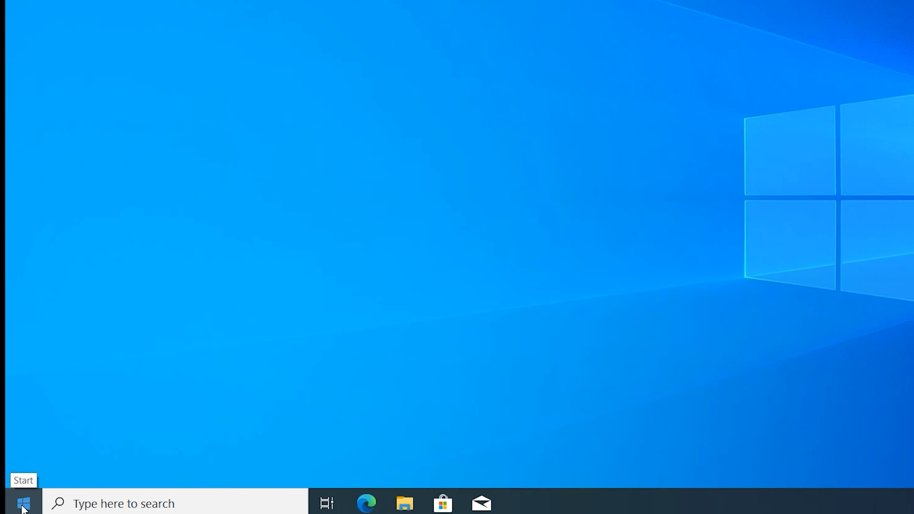
right_click(22, 506)
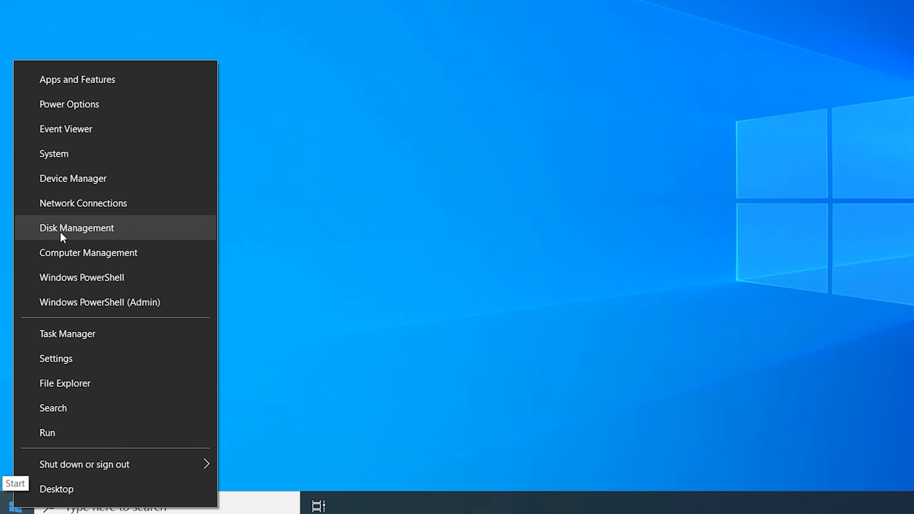
left_click(91, 231)
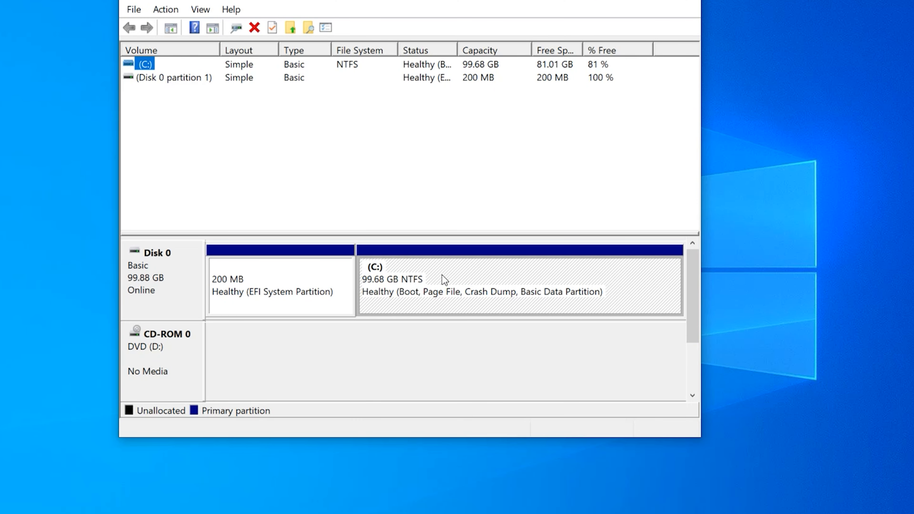
Shrink the C: volume on Disk 0 by 30000 MB
left_click(376, 278)
right_click(444, 271)
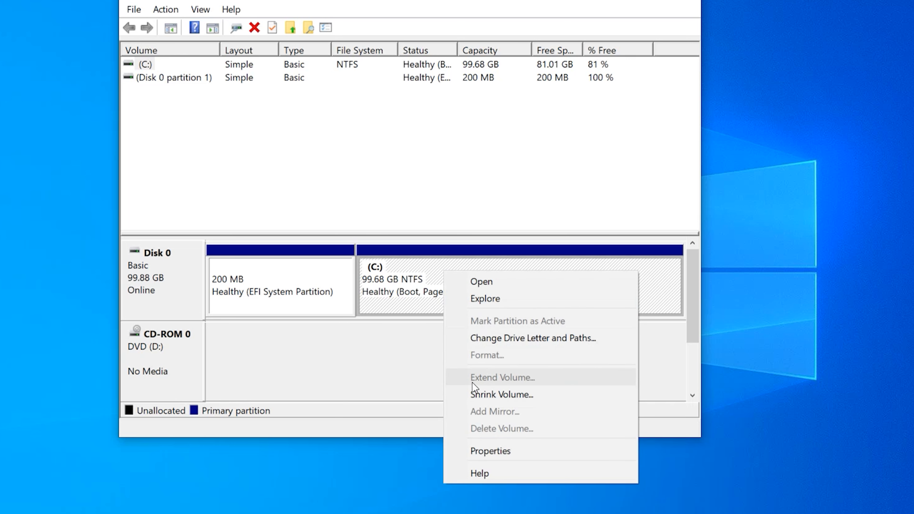
left_click(480, 396)
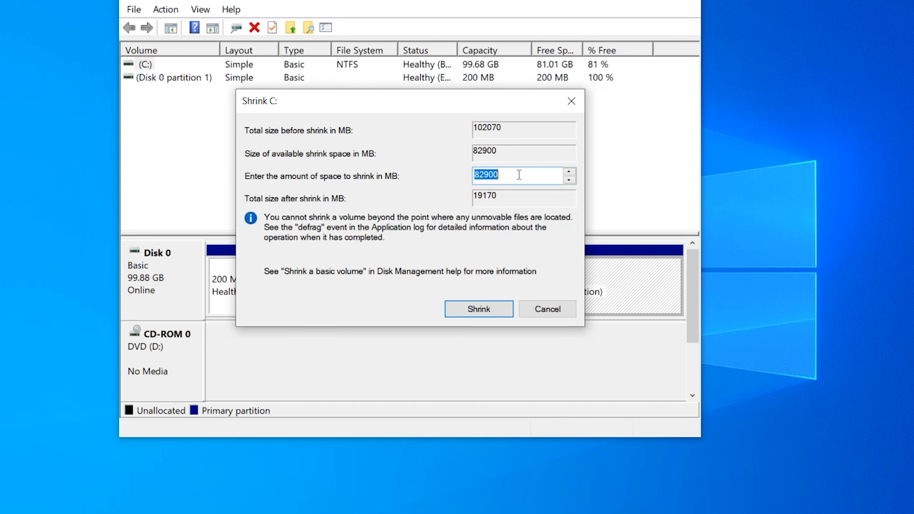
type("30000")
left_click(473, 309)
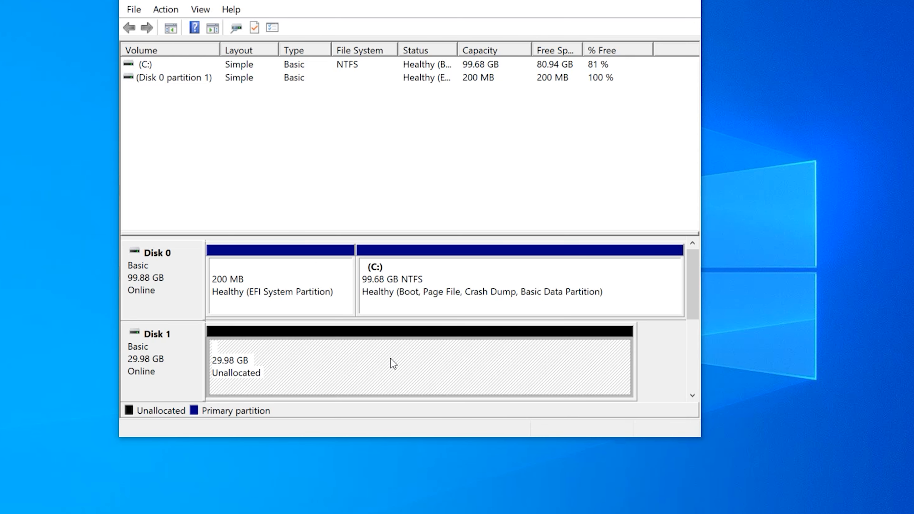
Create a 30702 MB NTFS simple volume with drive letter E in Disk 1's unallocated space, then close Disk Management
right_click(391, 359)
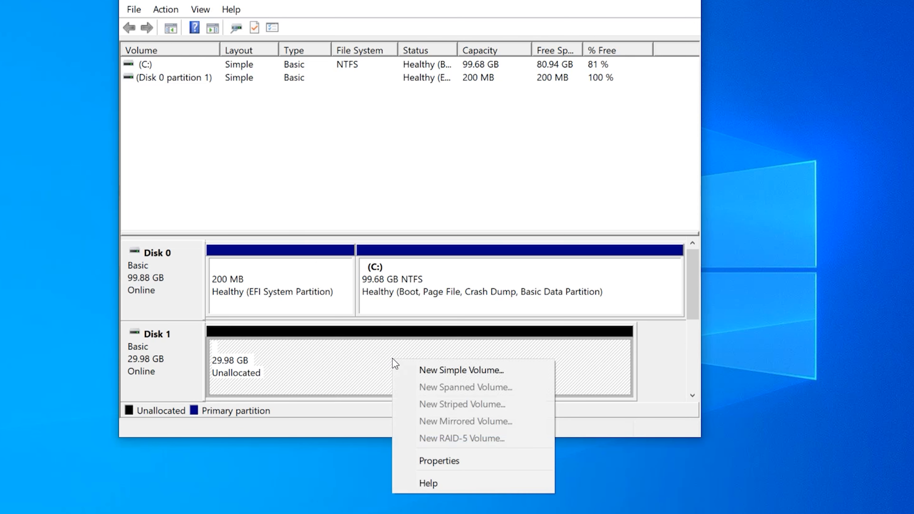
left_click(433, 368)
left_click(428, 340)
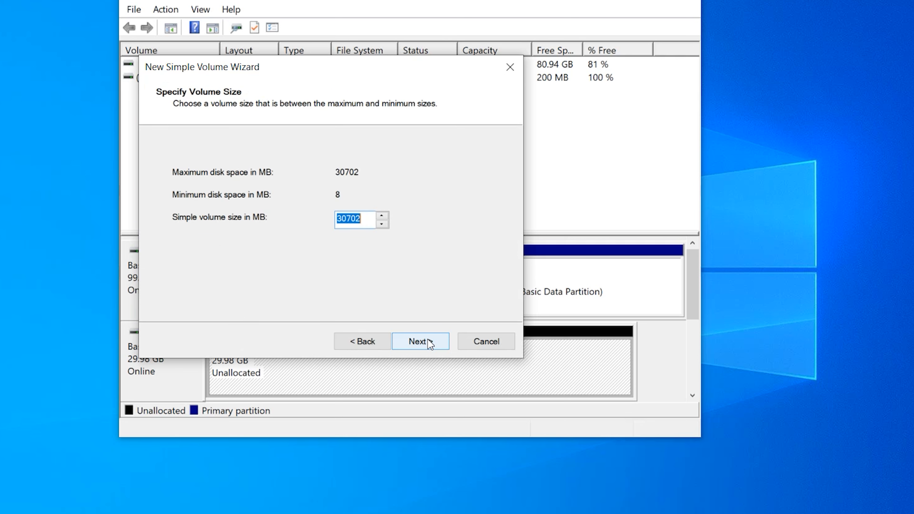
left_click(428, 339)
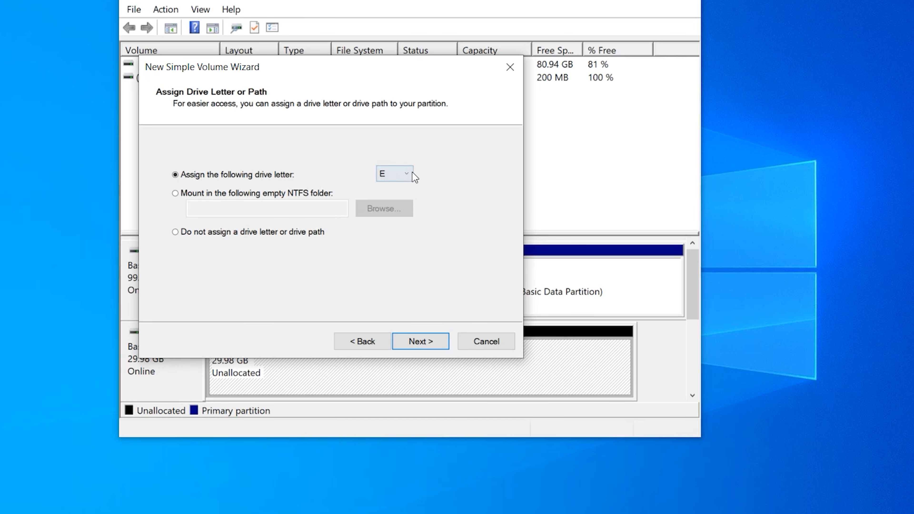
left_click(412, 174)
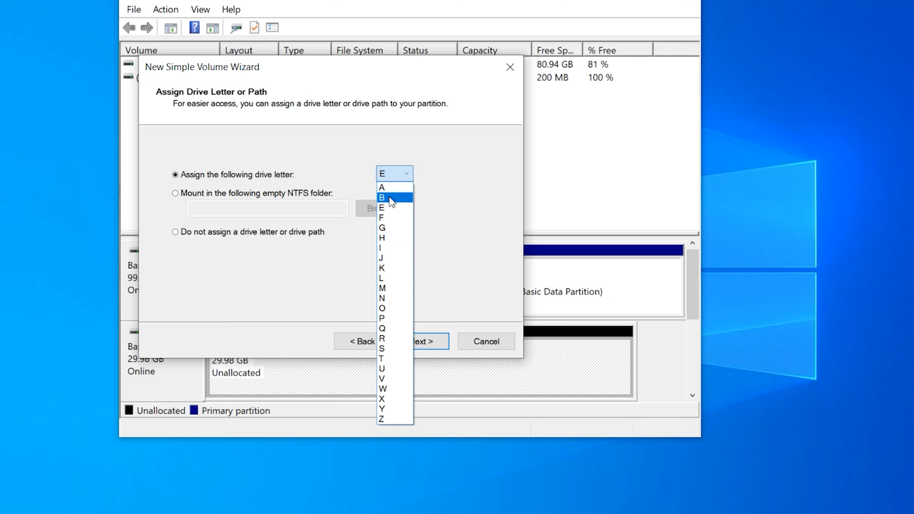
left_click(391, 204)
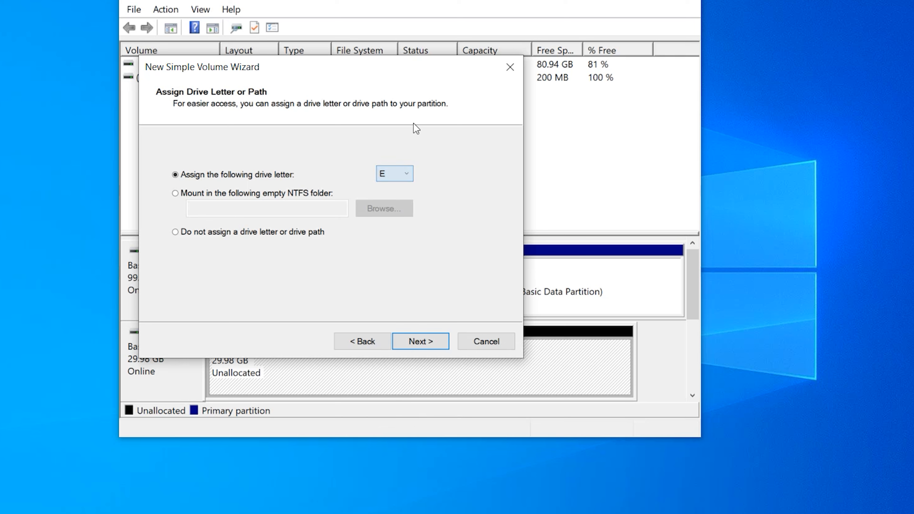
left_click(440, 342)
left_click(438, 340)
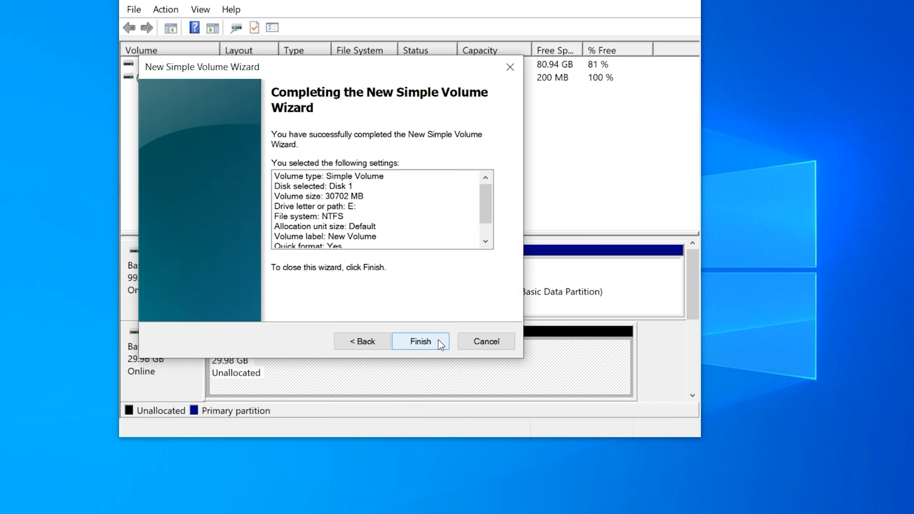
left_click(437, 340)
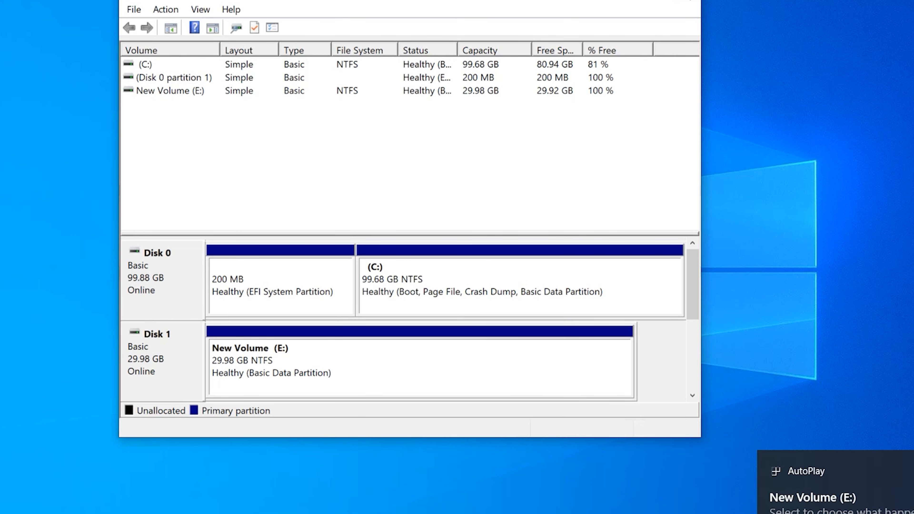
left_click(692, 2)
Restart the Windows virtual machine
left_click(9, 504)
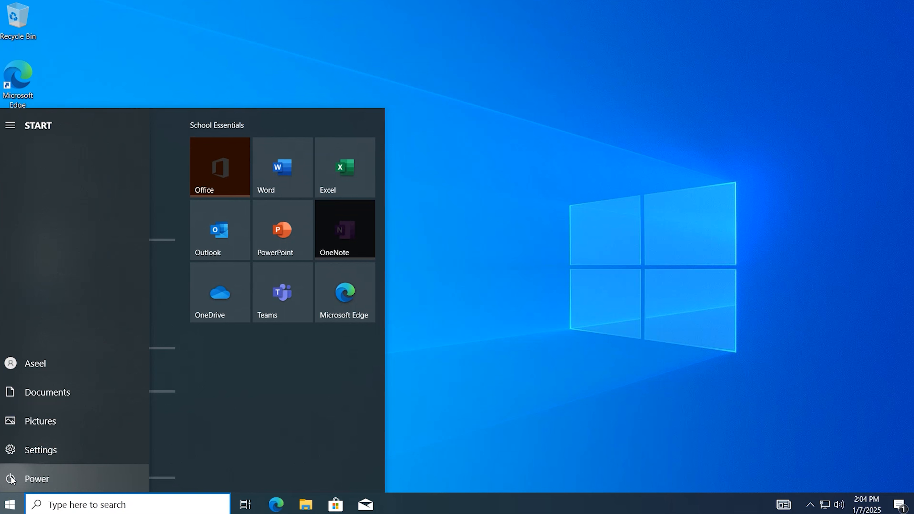
left_click(12, 478)
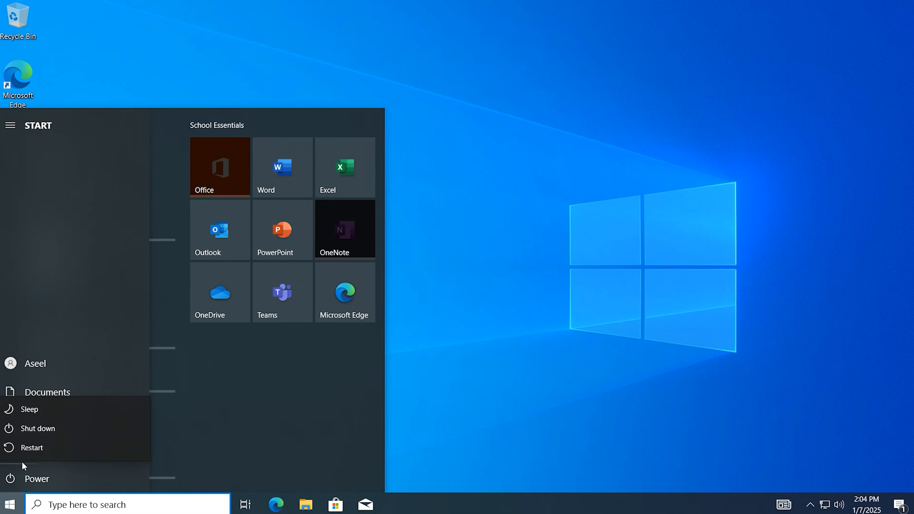
left_click(27, 446)
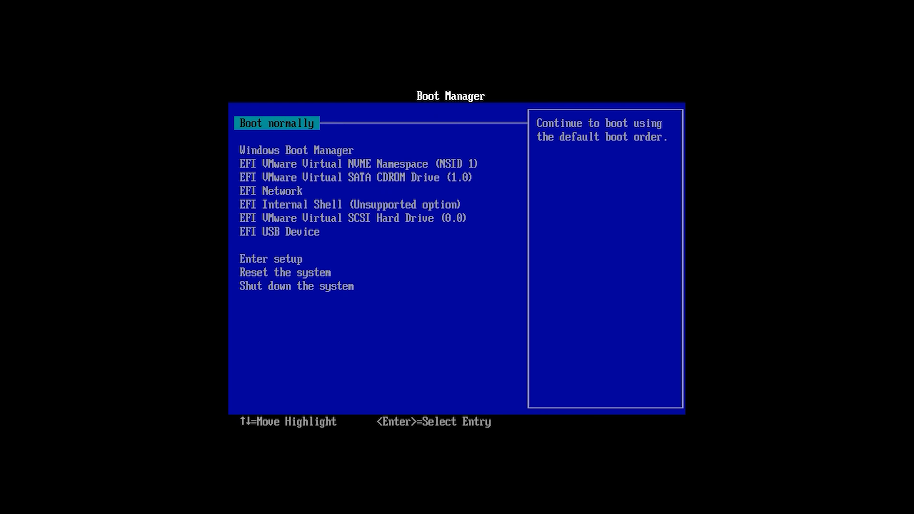
Boot the virtual machine from EFI USB Device in the Boot Manager
key("Down")
key("Down")
key("Up")
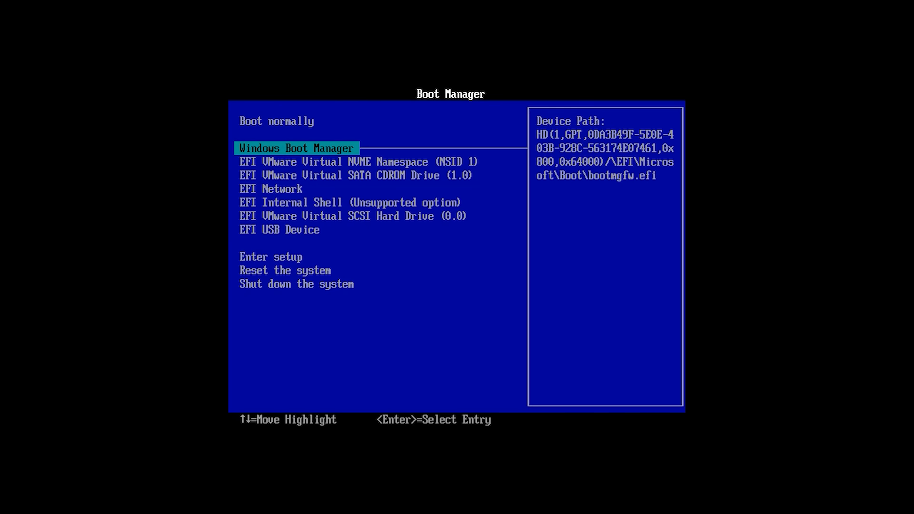
key("Down")
key("Down")
key("Down")
key("Down")
key("Down")
key("Down")
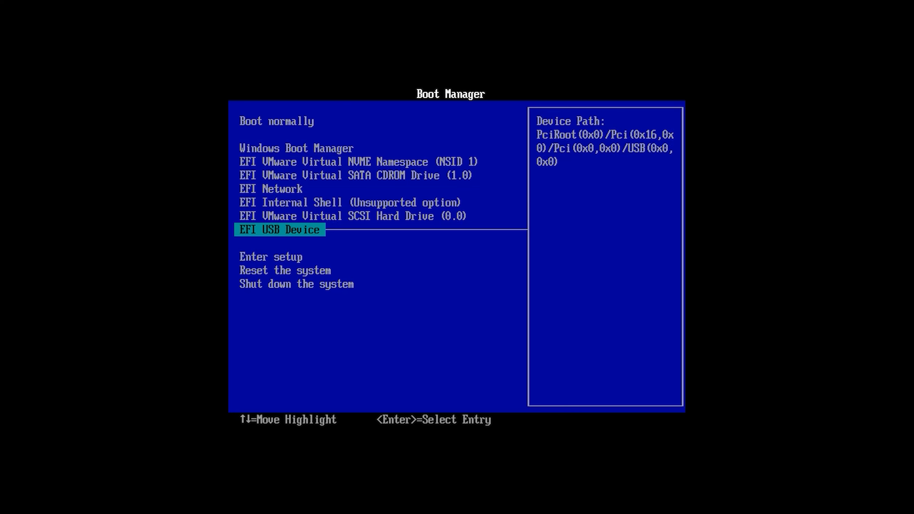
key("Return")
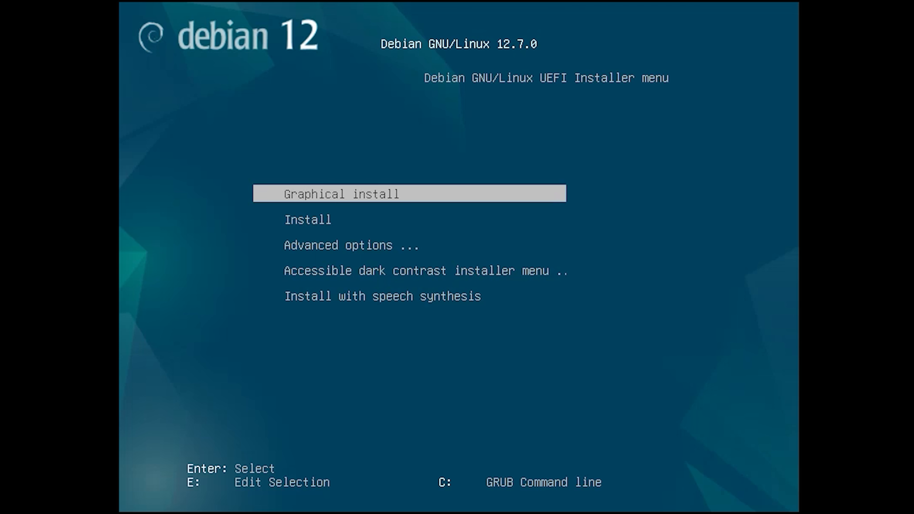
Start the Graphical install with language English, location United States, keymap American English and the hostname debian
key("Return")
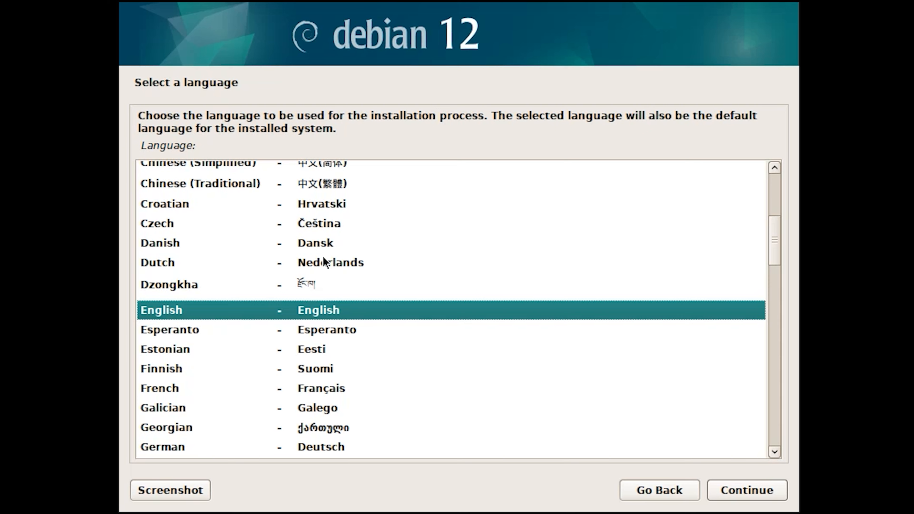
scroll(323, 255, "down", 1)
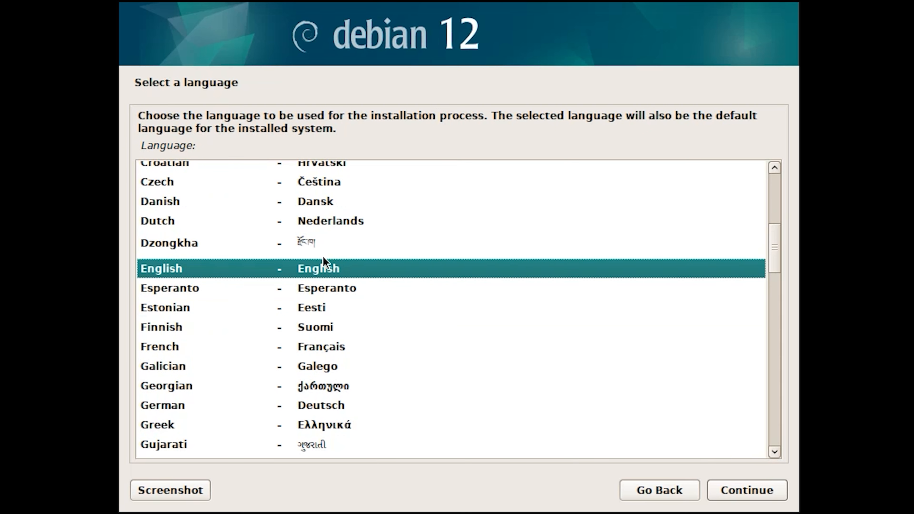
left_click(754, 492)
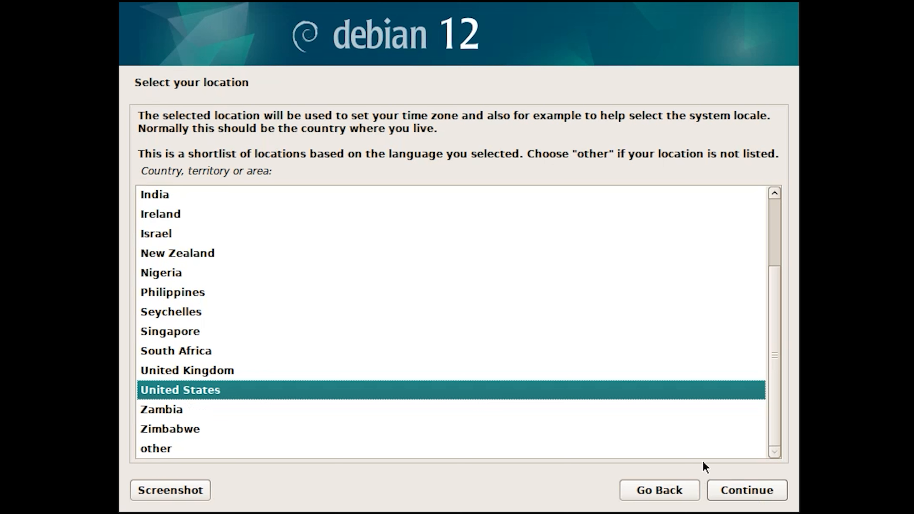
left_click(745, 489)
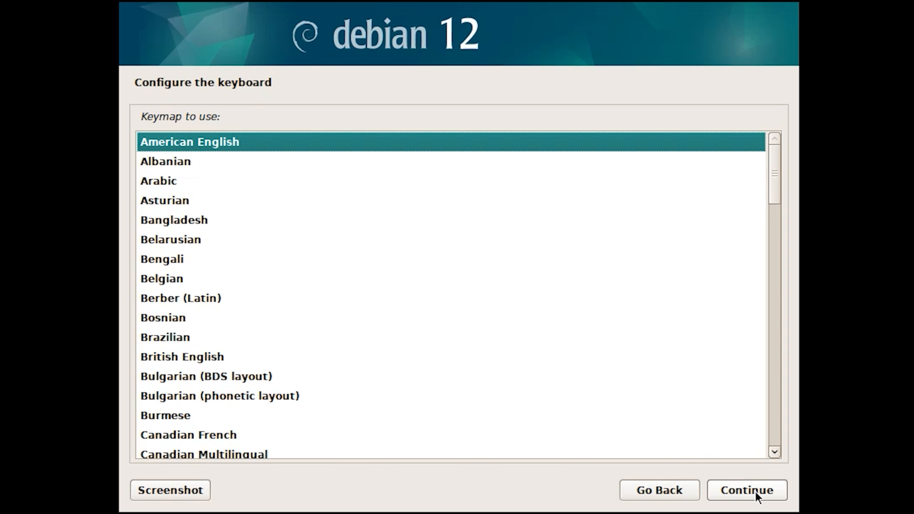
left_click(755, 492)
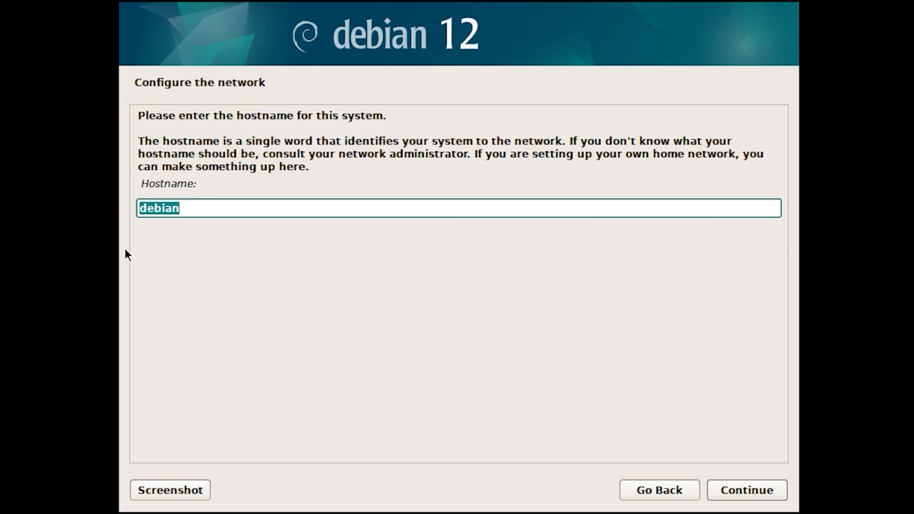
left_click(759, 491)
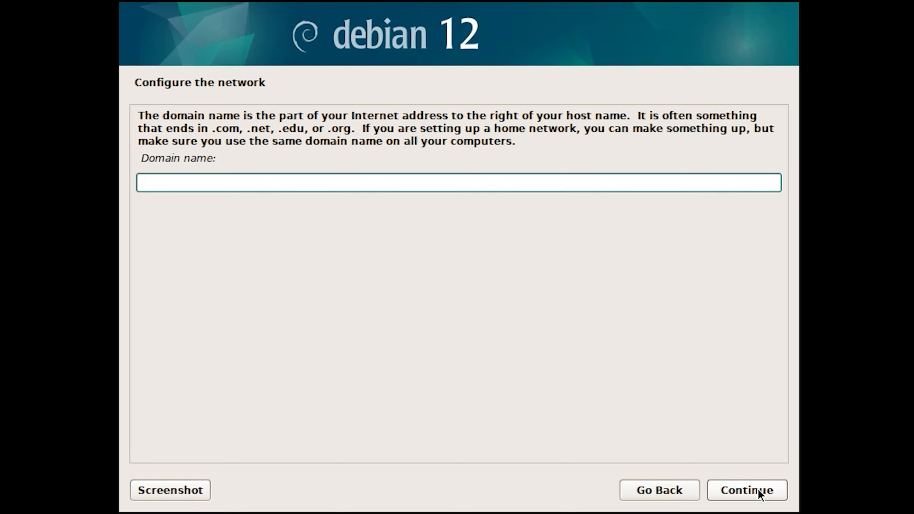
Leave the domain name empty, then enter and confirm the root password
left_click(759, 491)
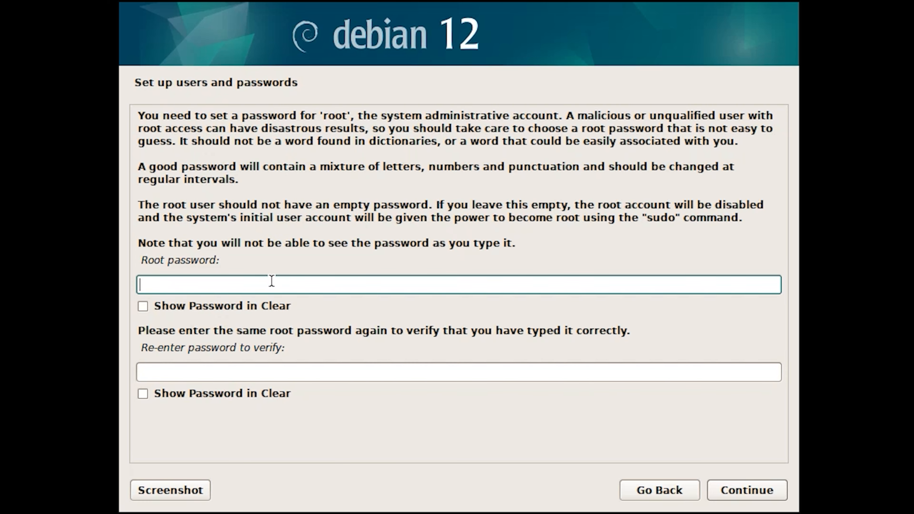
type("123456")
left_click(288, 373)
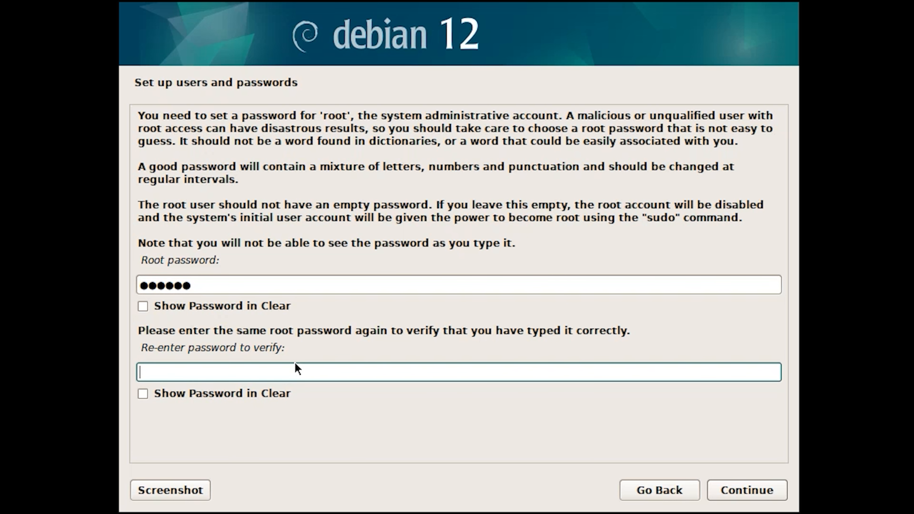
type("12345")
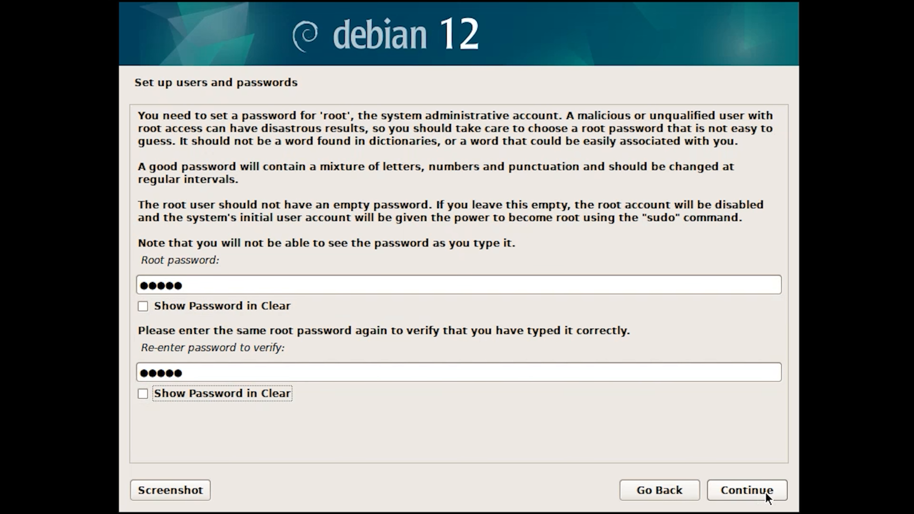
left_click(765, 492)
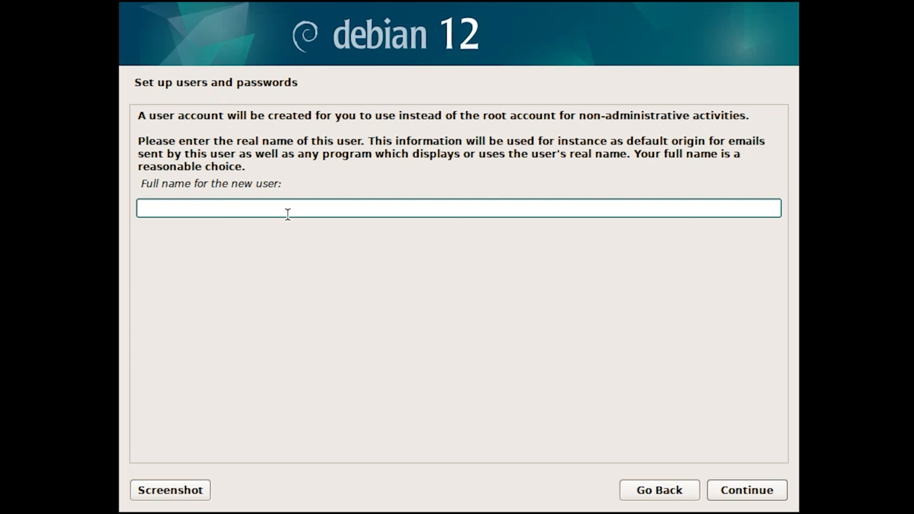
Set the new user's full name to toor and accept toor as the account's username
type("toor")
left_click(735, 489)
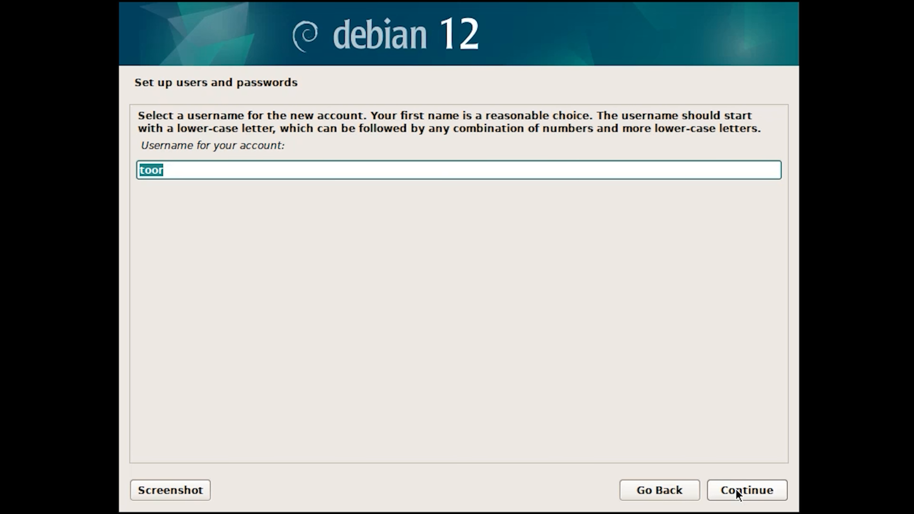
left_click(737, 488)
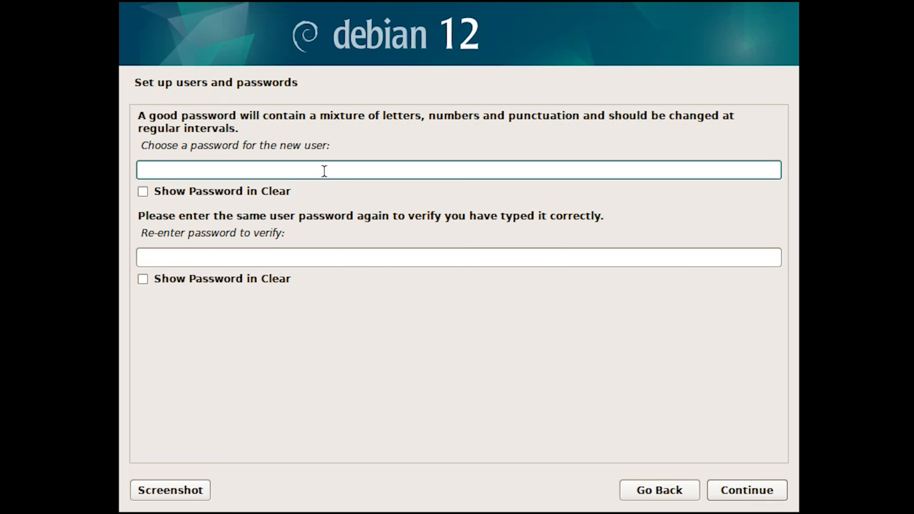
Enter and confirm the password for the new user account
type("12345")
left_click(340, 256)
type("123")
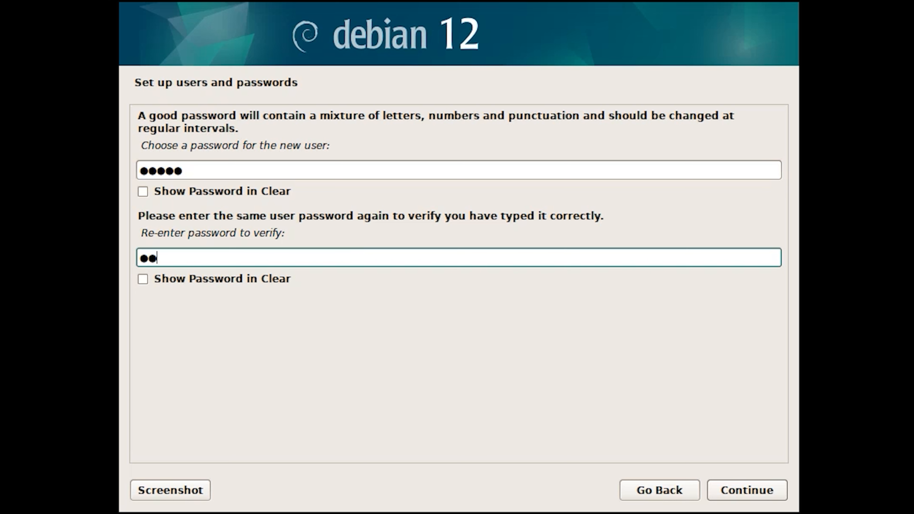
type("45")
left_click(742, 492)
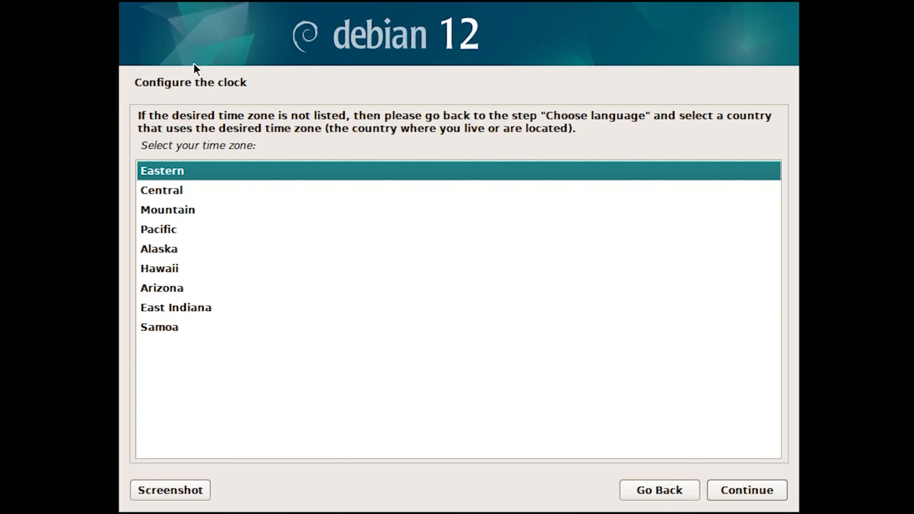
Set the time zone to Eastern and choose the Manual partitioning method
left_click(738, 492)
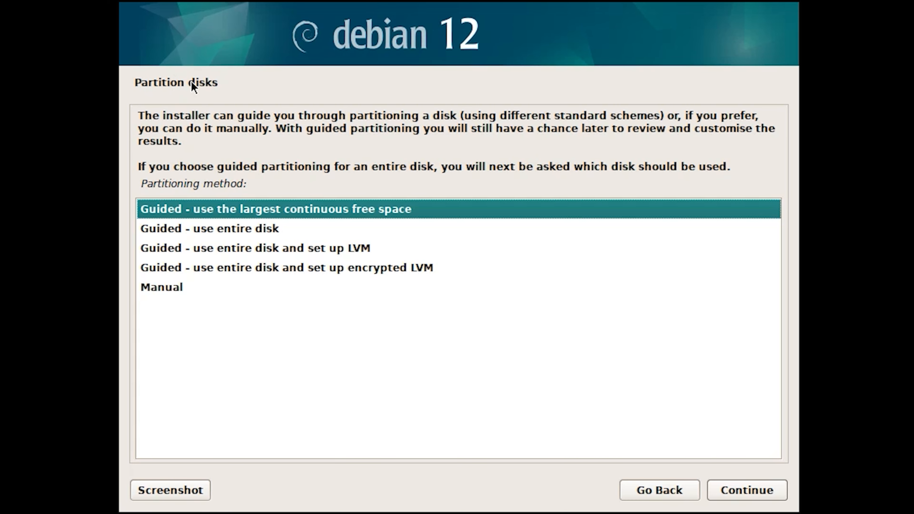
left_click(174, 292)
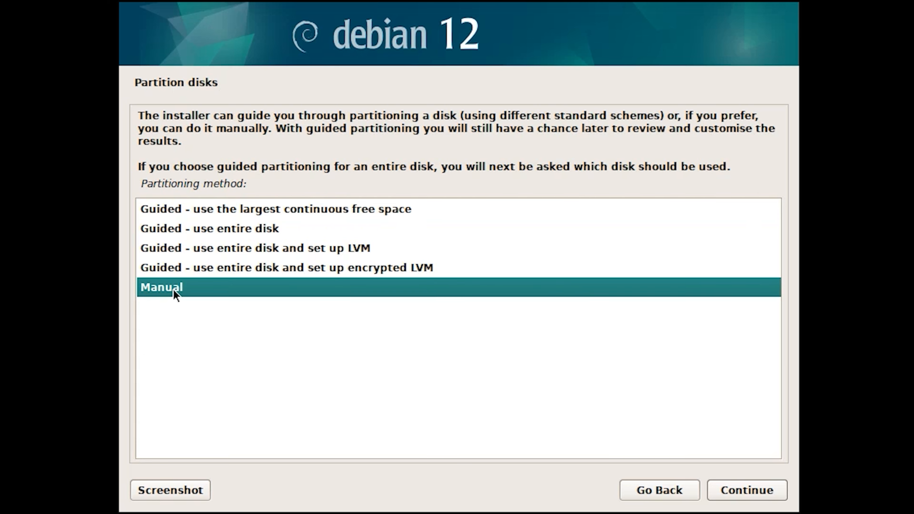
left_click(726, 490)
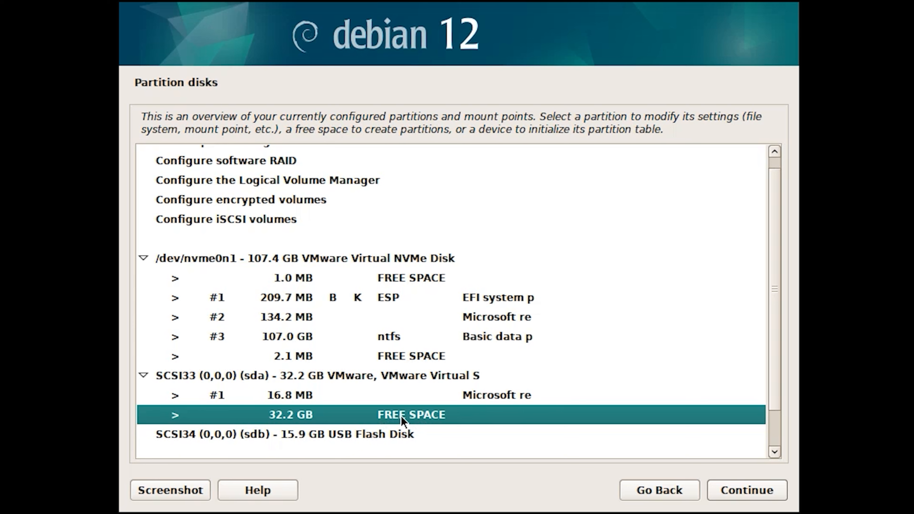
Automatically partition the 32.2 GB free space on disk sda with all files in one partition
scroll(396, 415, "down", 2)
left_click(728, 491)
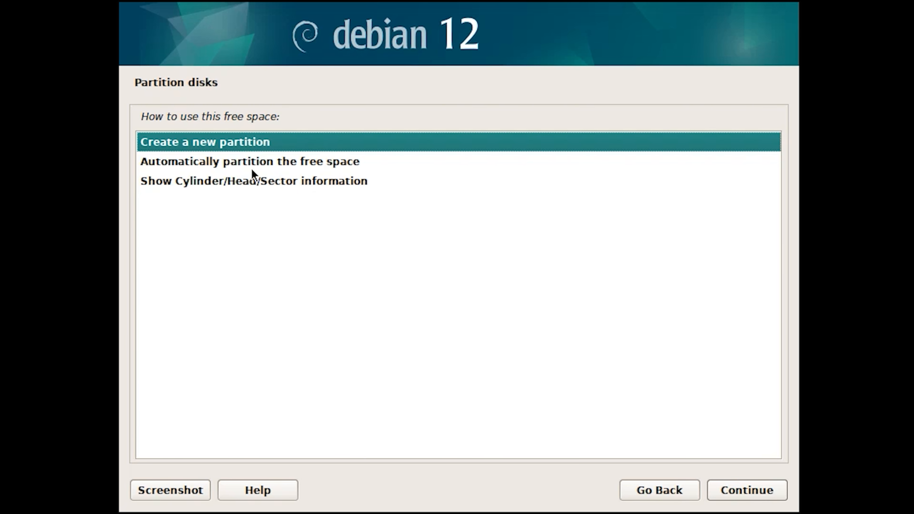
double_click(149, 168)
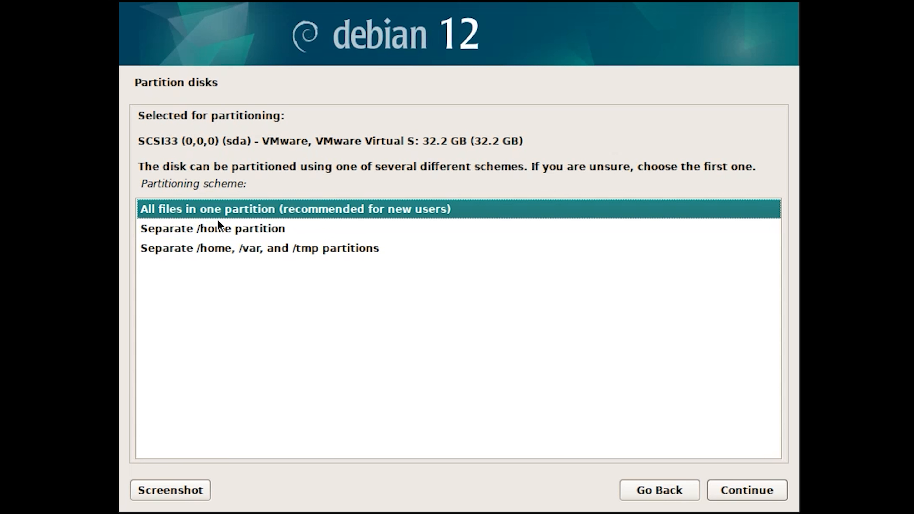
left_click(774, 489)
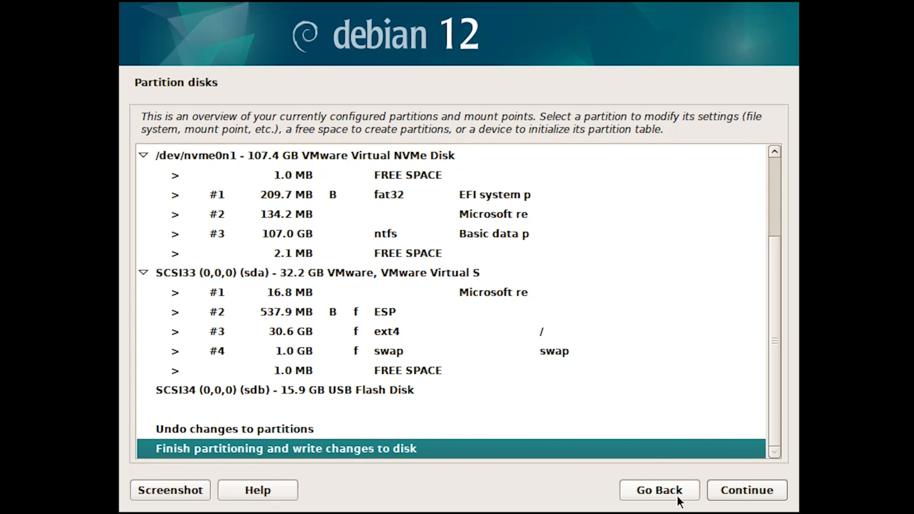
Finish partitioning and agree to write the changes to the disks
left_click(736, 499)
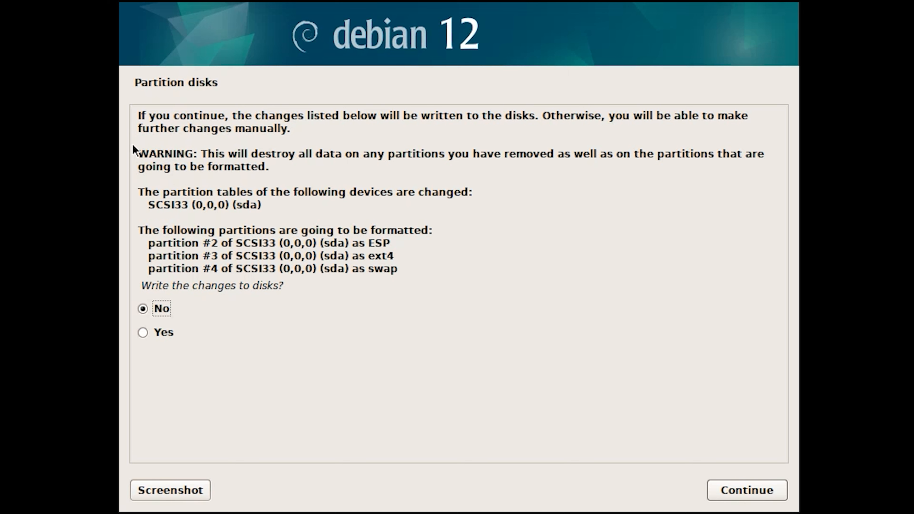
left_click(162, 334)
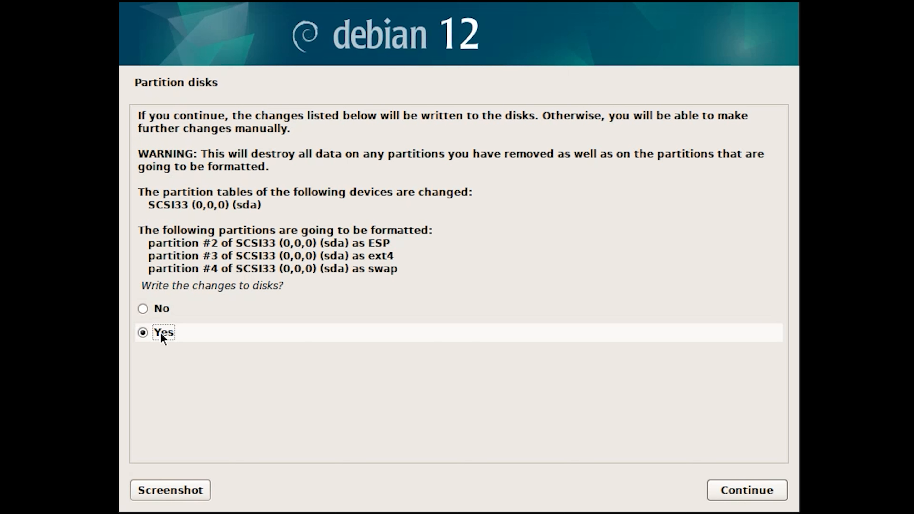
left_click(756, 495)
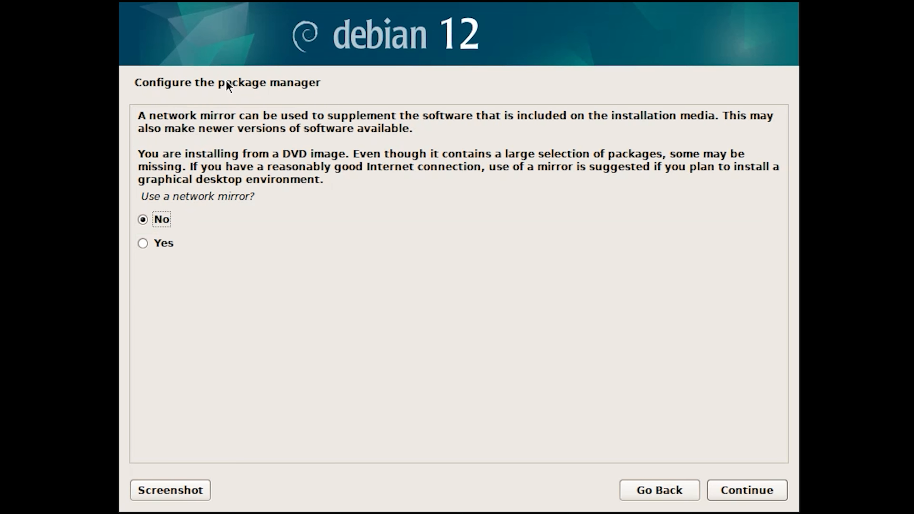
Decline the network mirror and participation in the package usage survey
left_click(761, 489)
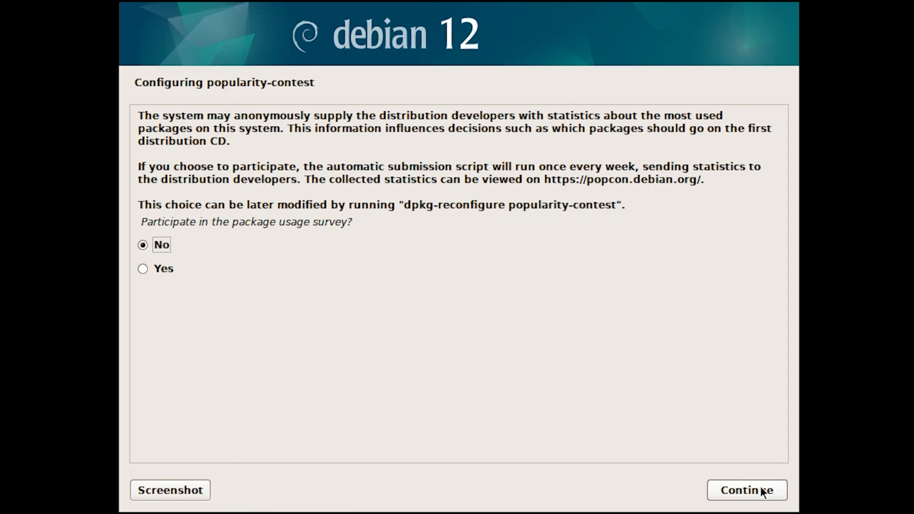
left_click(761, 495)
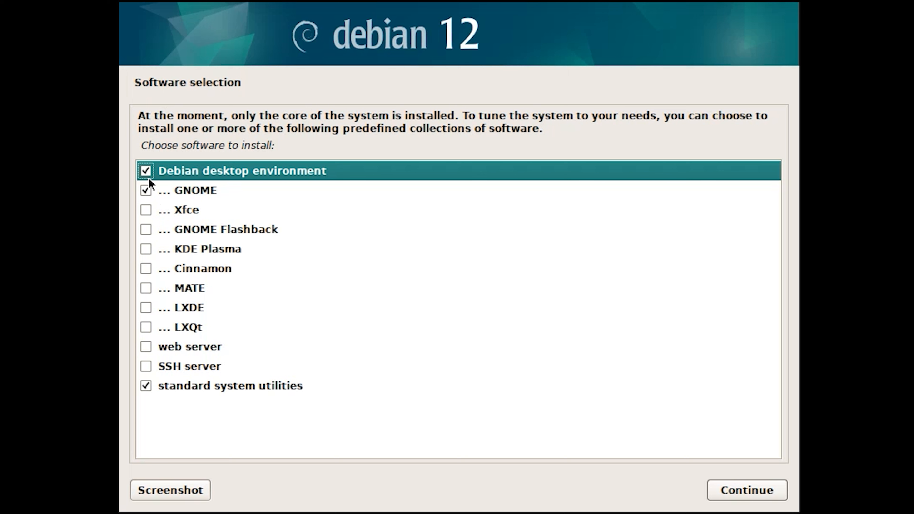
left_click(151, 232)
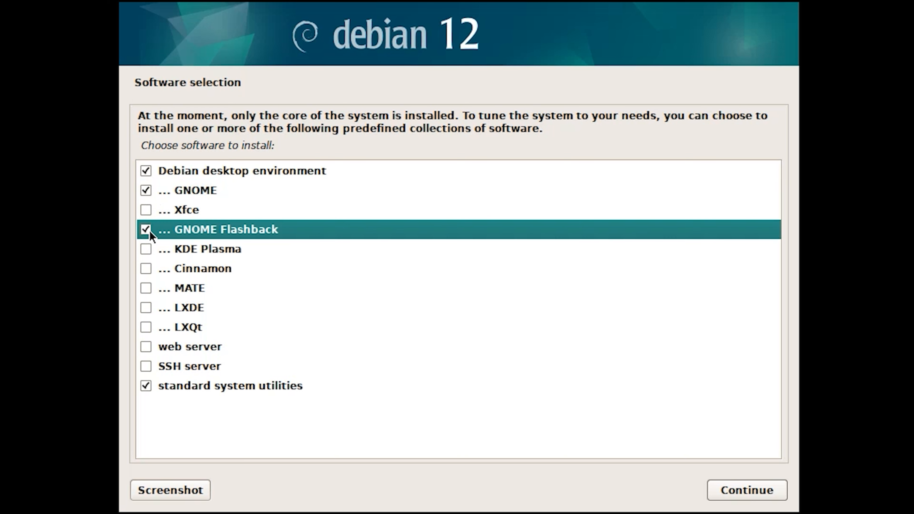
left_click(150, 232)
left_click(146, 248)
left_click(148, 230)
left_click(148, 230)
left_click(146, 248)
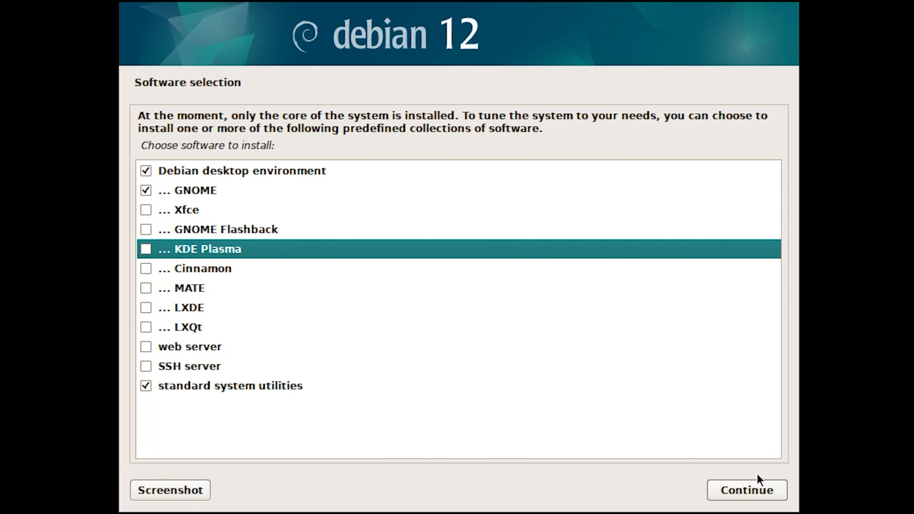
Install the Debian desktop environment with GNOME and standard system utilities, then finish the installation and reboot
left_click(757, 492)
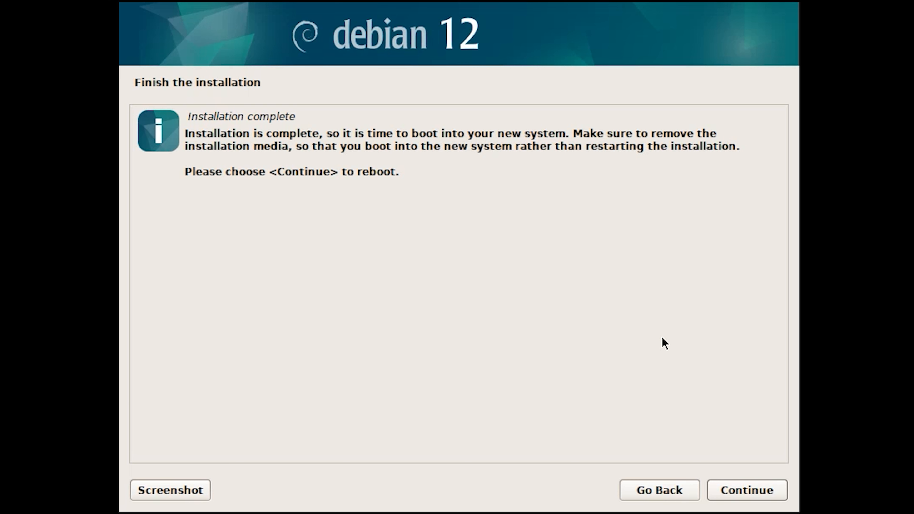
left_click(749, 492)
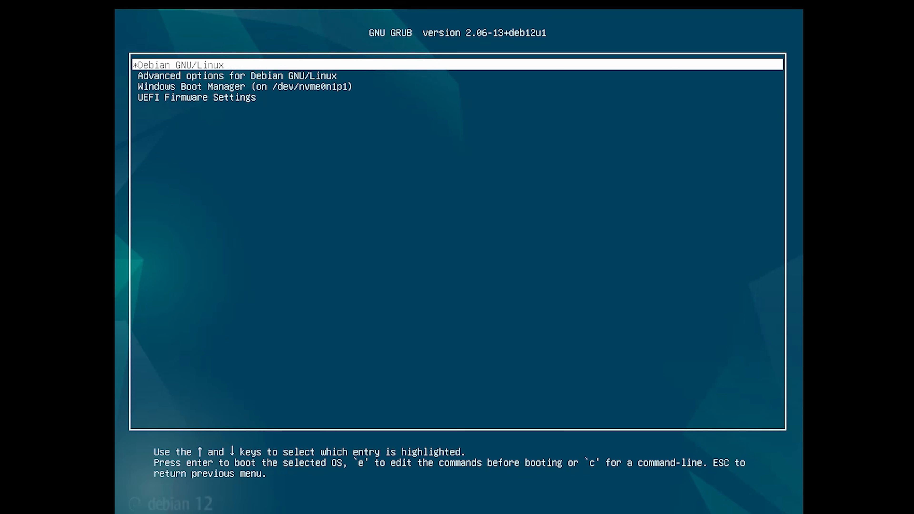
Look through the GRUB boot entries, including Windows Boot Manager, and boot Debian GNU/Linux
key("Down")
key("Down")
key("Down")
key("Up")
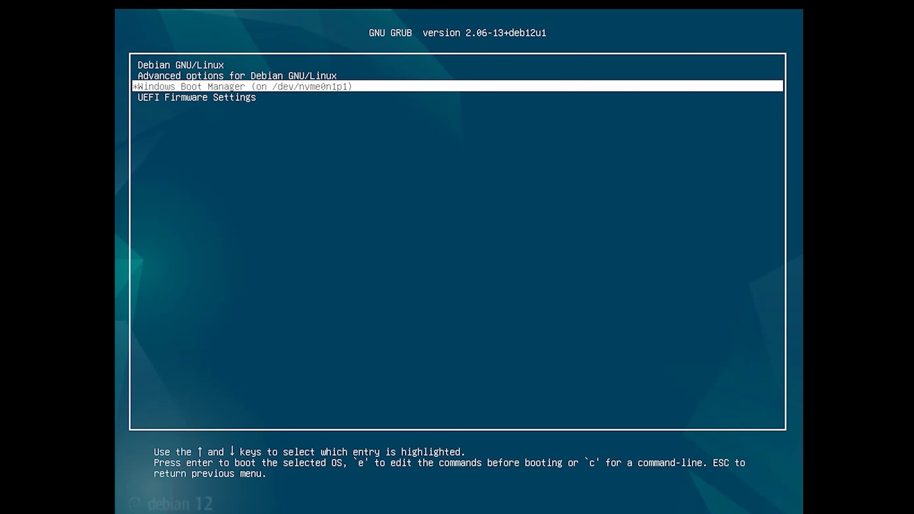
key("Up")
key("Up")
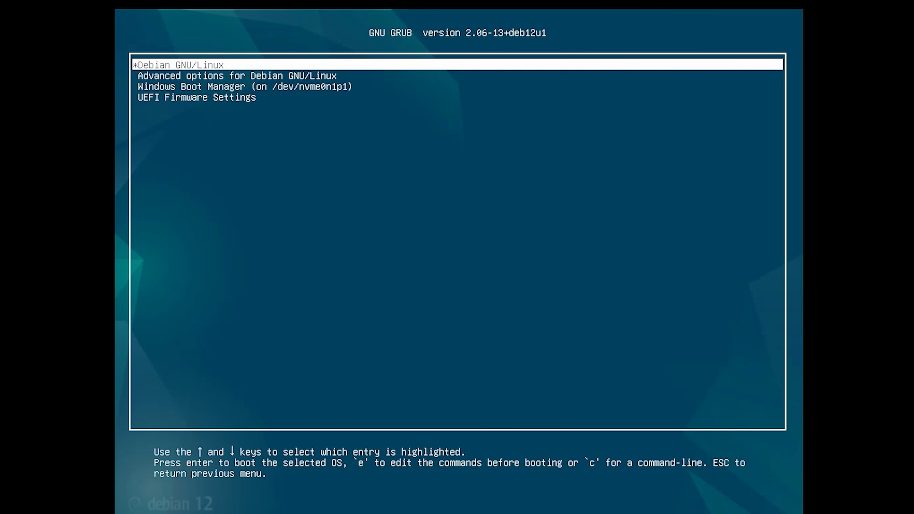
key("Return")
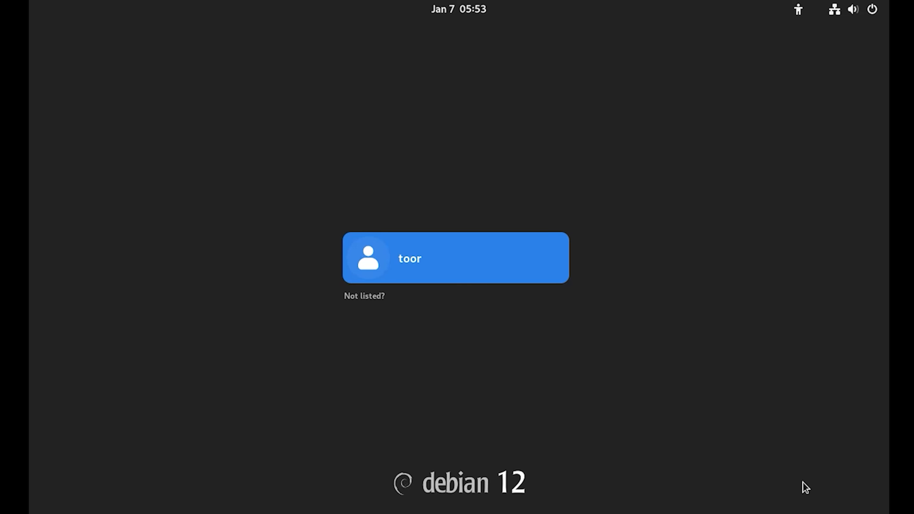
Log in to Debian as the user toor with the account password
left_click(448, 263)
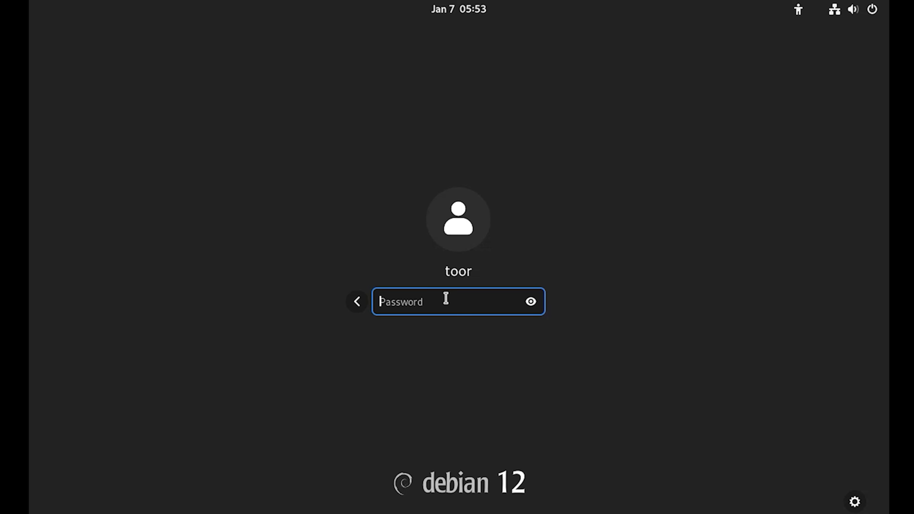
type("*****")
key("Return")
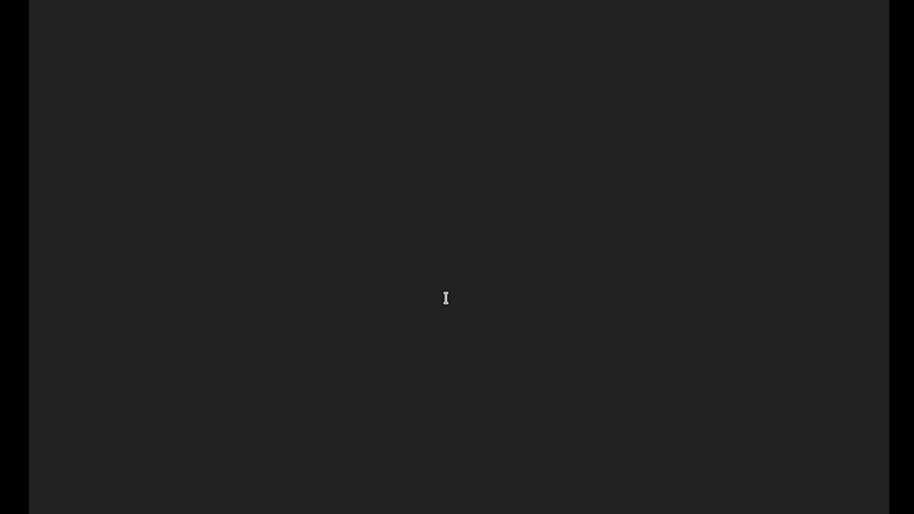